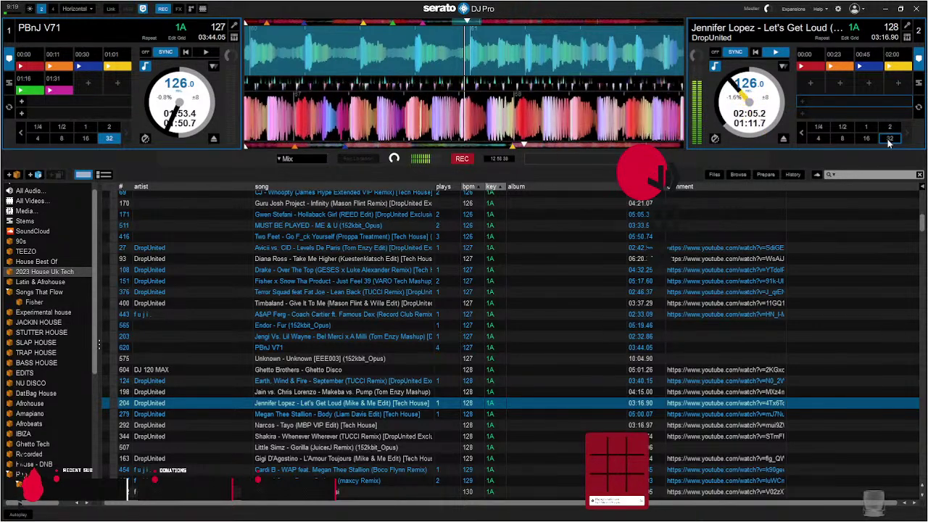
# - Set a 32-beat loop and a fifth cue point at 02:15 on the Jennifer Lopez track on deck 2
pyautogui.click(888, 140)
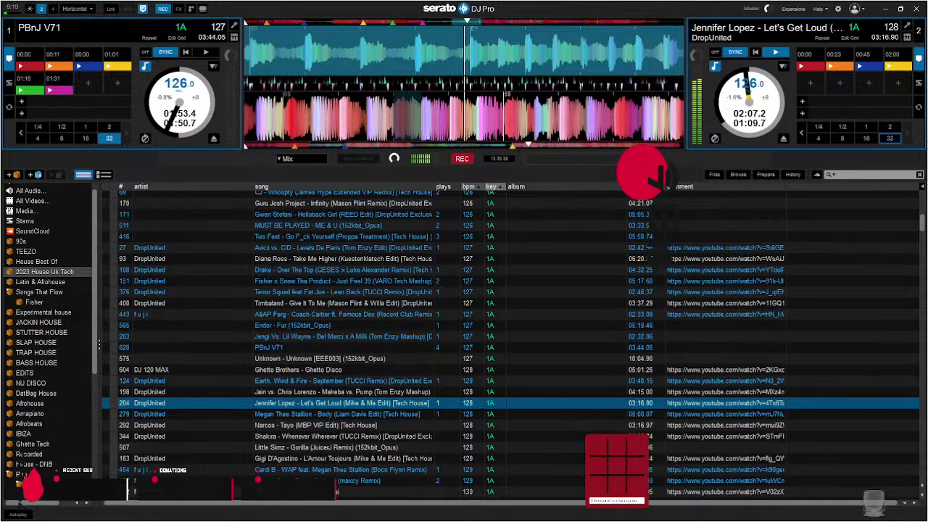
pyautogui.click(895, 141)
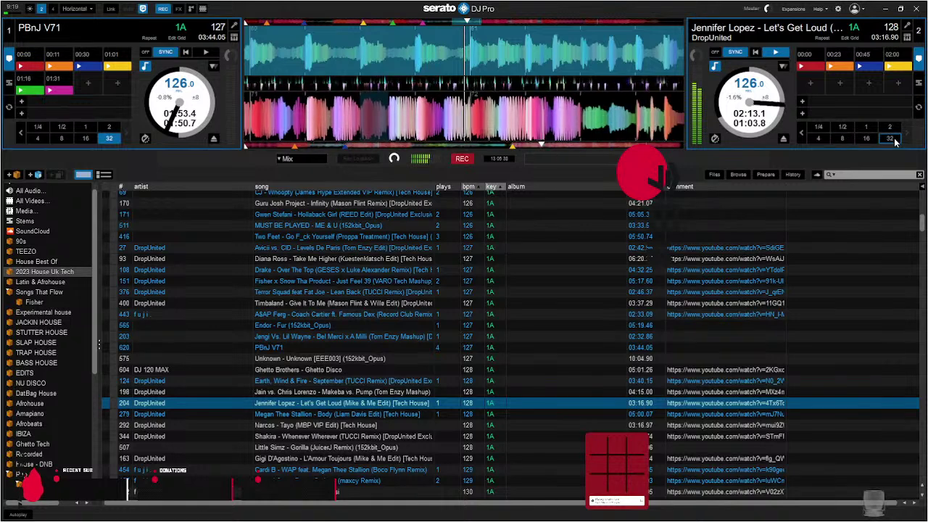
pyautogui.press('0')
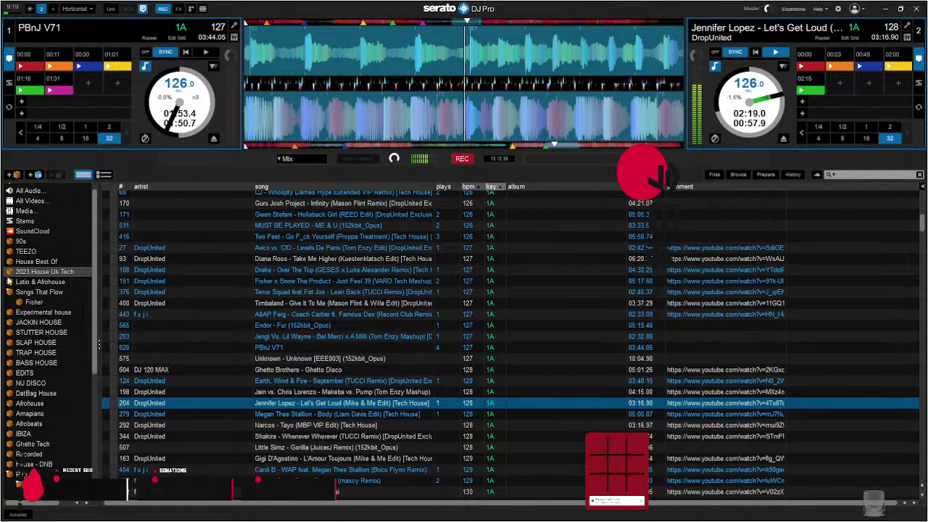
# - Load NICKI MINAJ - HOLLUP EDIT from the Songs That Flow crate onto deck 1 and start playing it
pyautogui.click(45, 291)
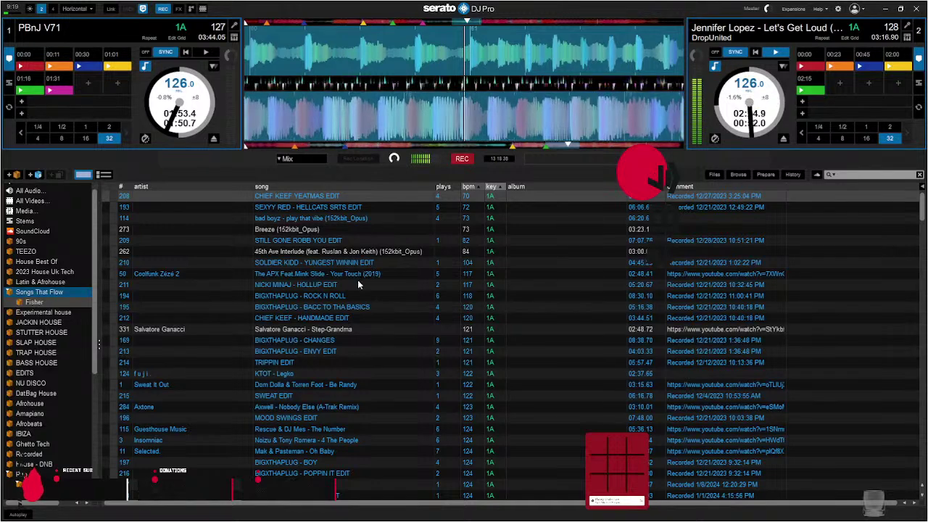
pyautogui.moveTo(352, 285); pyautogui.dragTo(203, 126)
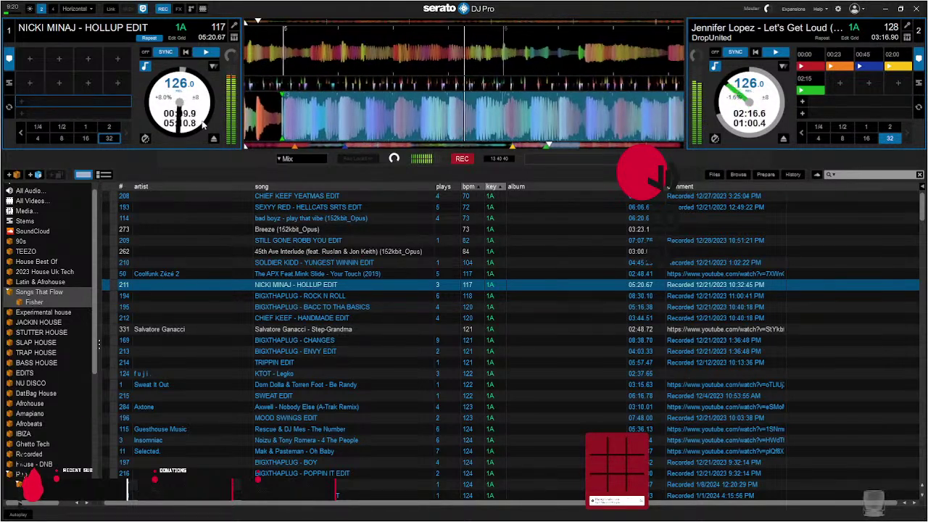
# - Set cue points at 00:10, 00:31 and 00:48 on deck 1's track, and return deck 2 to its 02:15 cue
pyautogui.press('1')
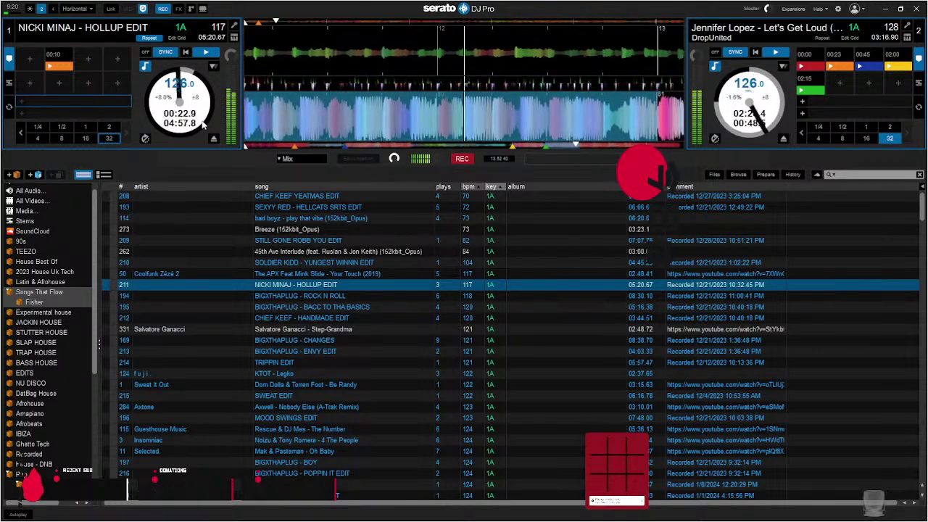
pyautogui.press('0')
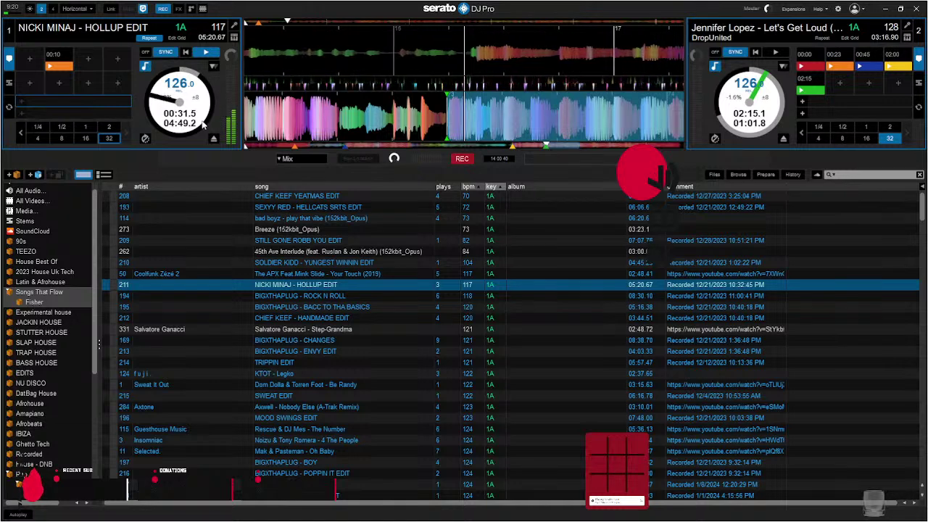
pyautogui.press('2')
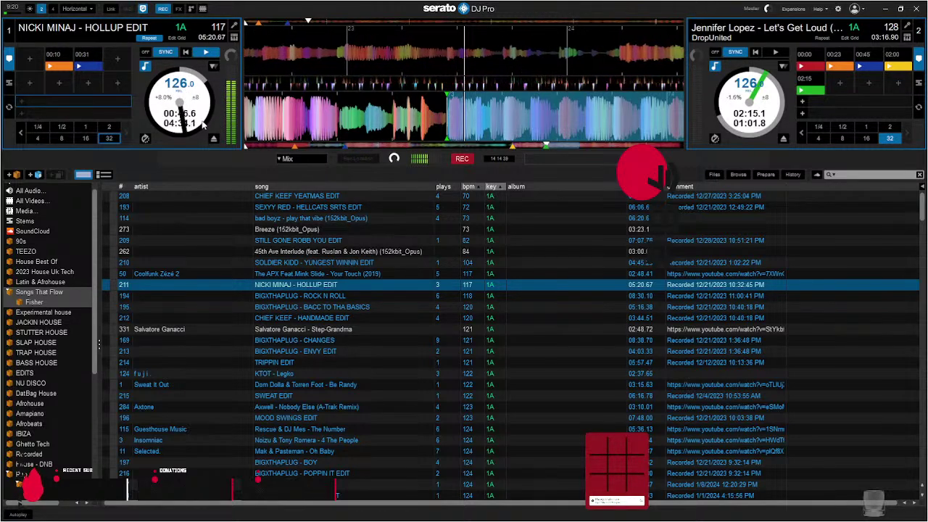
pyautogui.press('3')
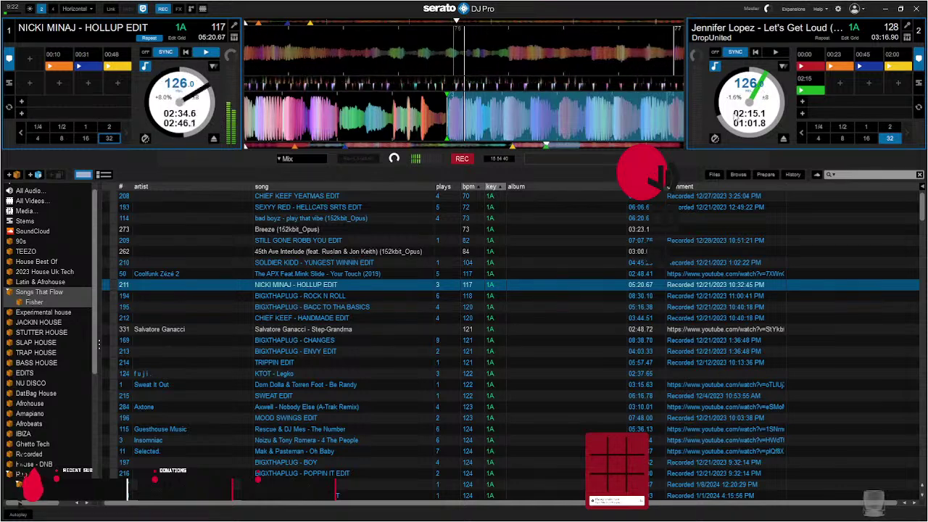
pyautogui.click(887, 9)
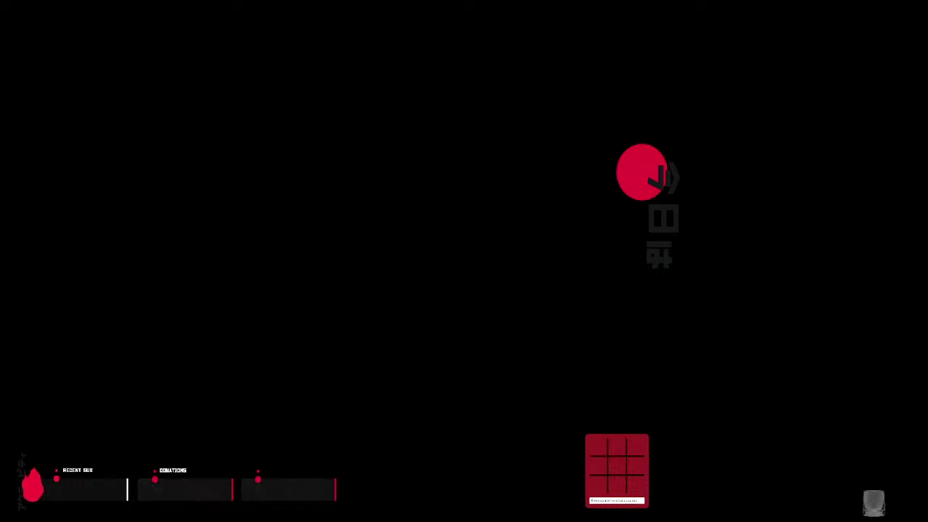
pyautogui.hotkey('alt', 'Tab')
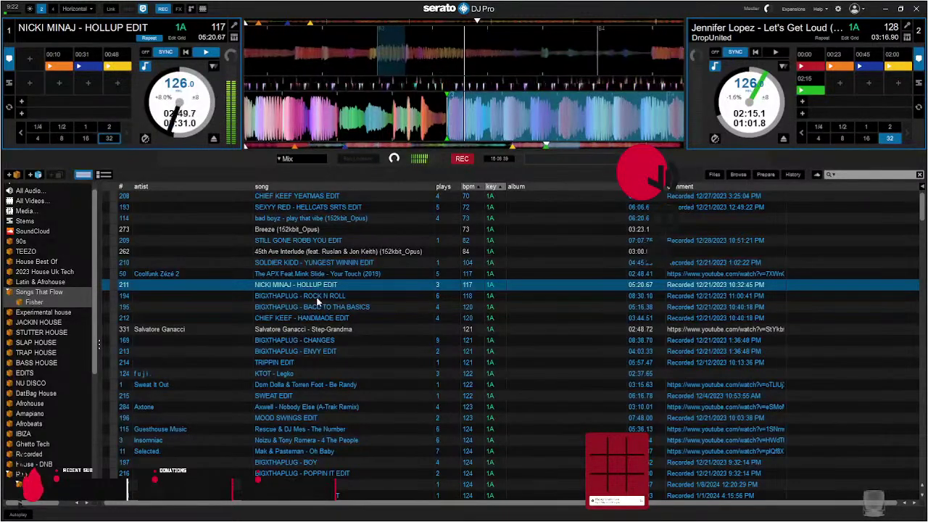
# - Load BIGXTHAPLUG - ROCK N ROLL onto deck 2 and play it from its 00:01 cue, synced to 126 BPM
pyautogui.moveTo(316, 298); pyautogui.dragTo(830, 98)
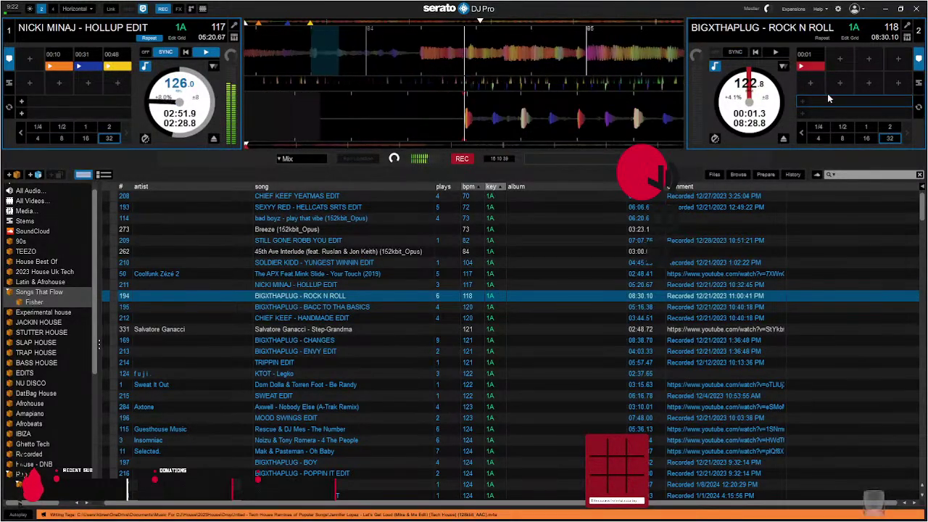
pyautogui.press('6')
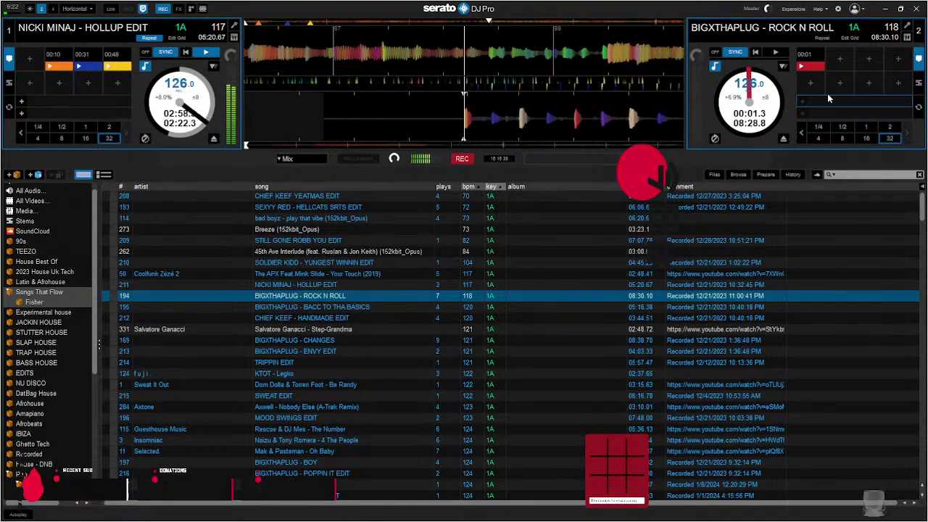
pyautogui.press('s')
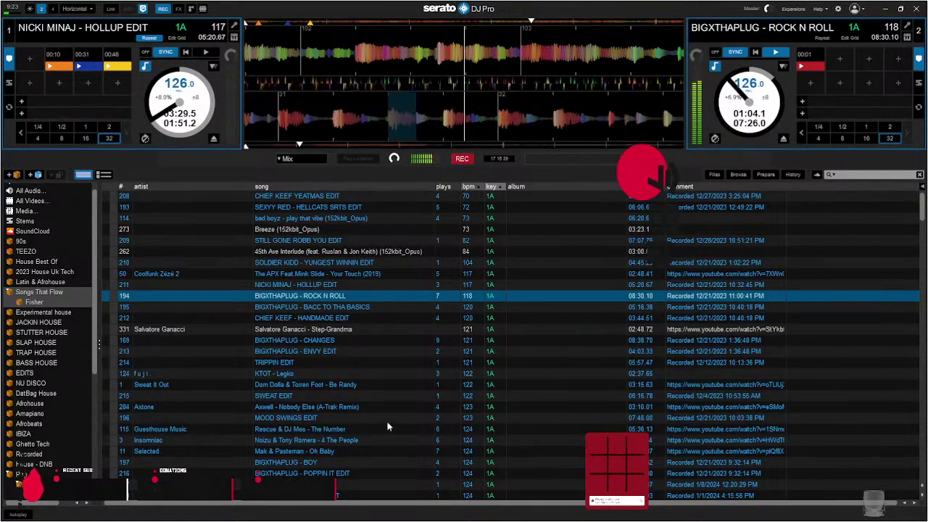
# - Look through the Songs That Flow track list and the crate list for a track to mix in
pyautogui.scroll(-2, 318, 365)
pyautogui.scroll(-1, 318, 365)
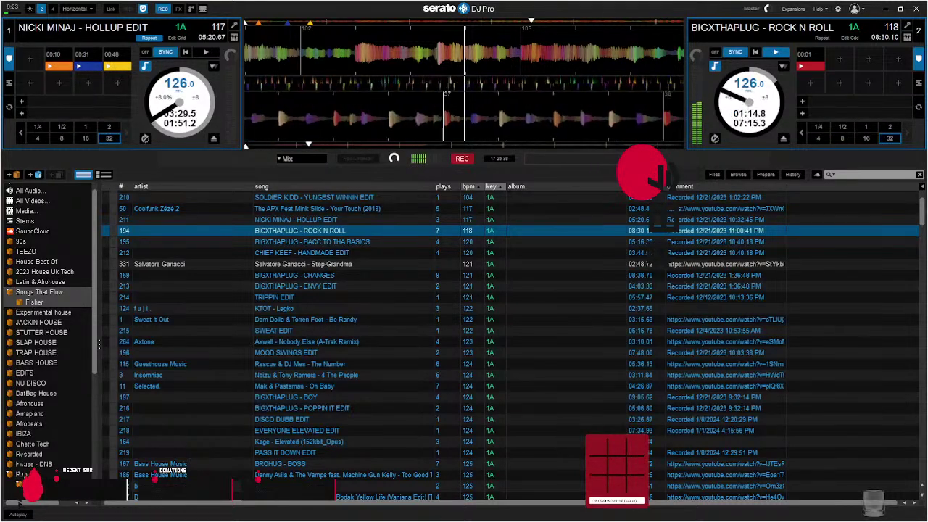
pyautogui.hotkey('ctrl', 'alt', '2')
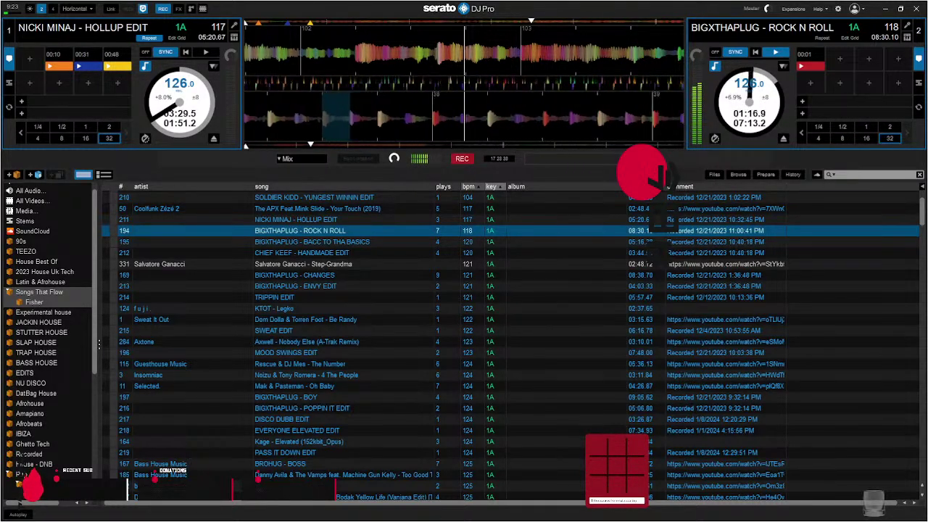
pyautogui.hotkey('ctrl', 'alt', '2')
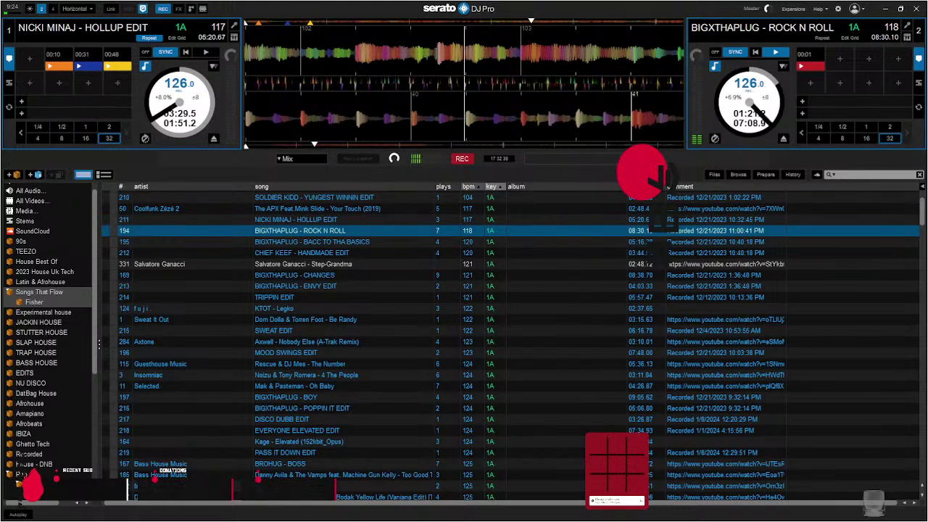
pyautogui.hotkey('ctrl', 'alt', '2')
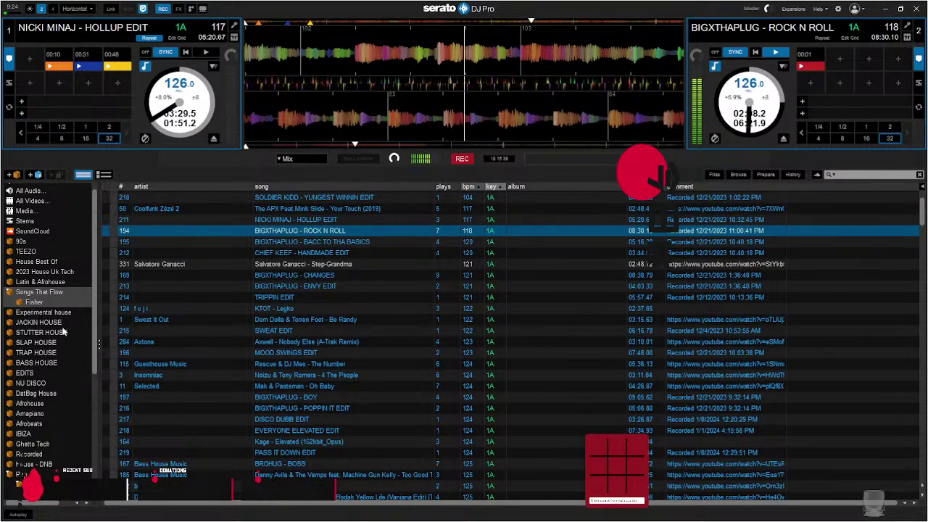
pyautogui.scroll(-5, 277, 385)
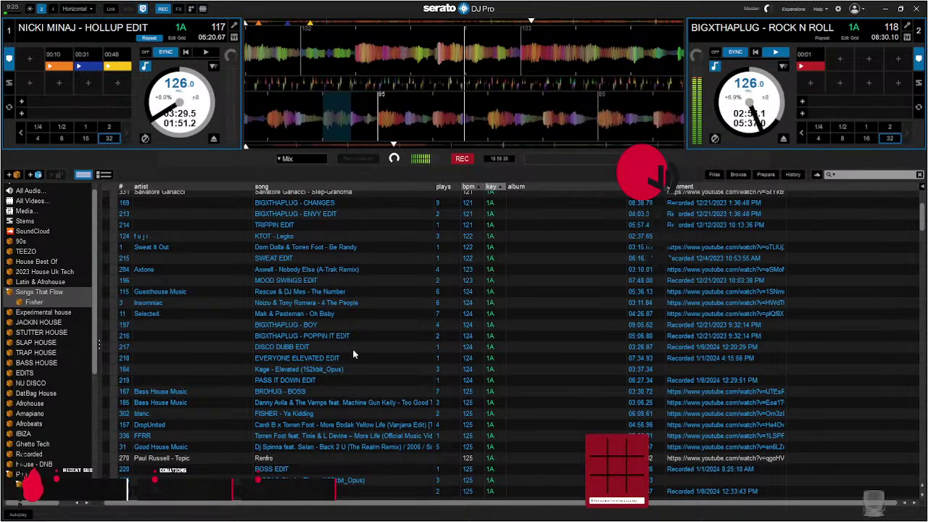
pyautogui.scroll(-2, 354, 353)
pyautogui.scroll(-2, 33, 377)
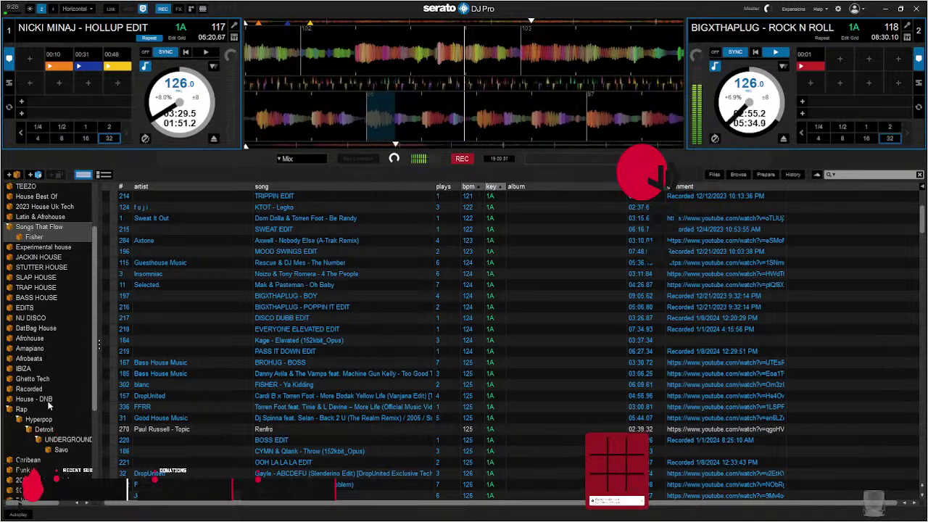
pyautogui.scroll(-3, 44, 386)
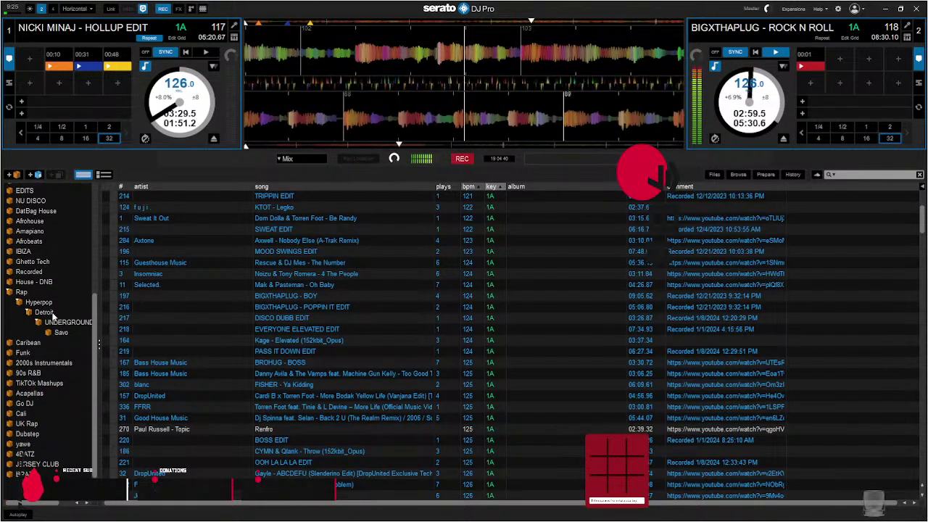
pyautogui.scroll(2, 54, 344)
pyautogui.scroll(1, 52, 317)
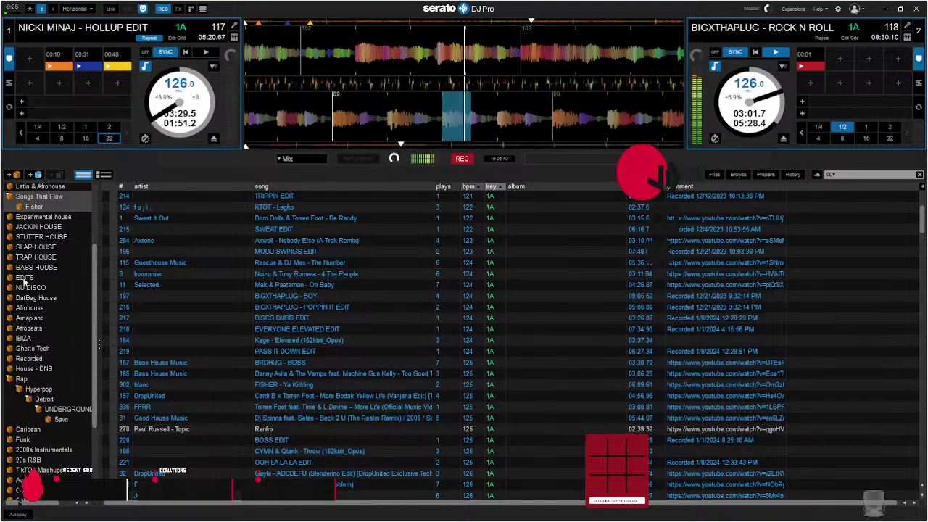
# - Search the EDITS crate for "hop" and load SOULJA BOY - HOPSCOTCH onto deck 1
pyautogui.click(25, 277)
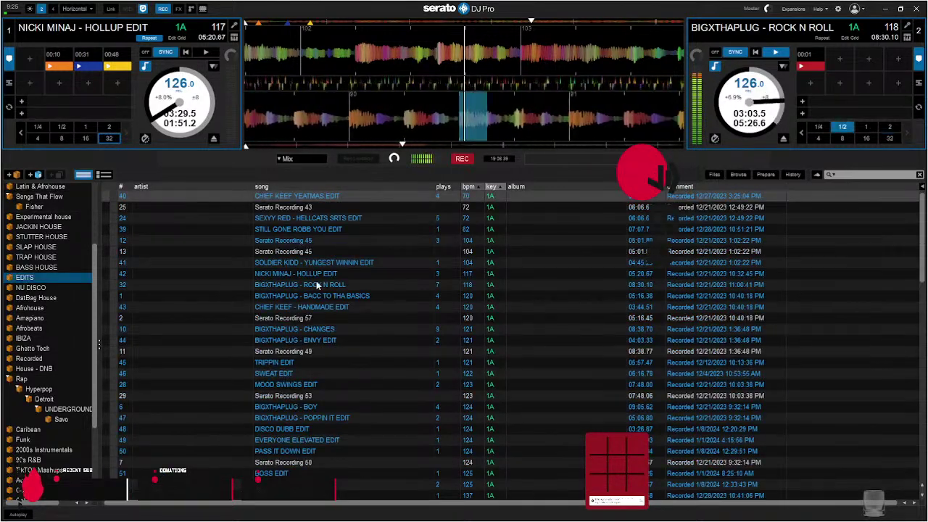
pyautogui.scroll(-2, 322, 287)
pyautogui.scroll(-3, 324, 293)
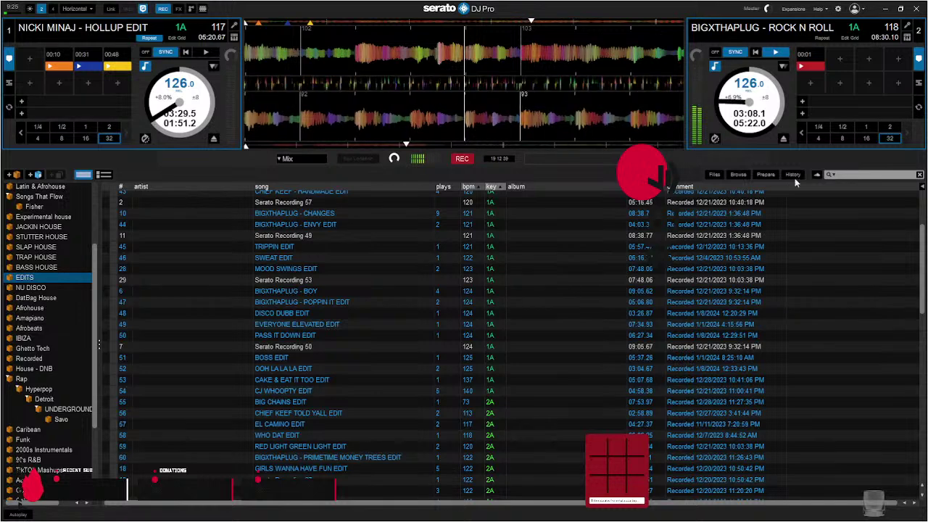
pyautogui.click(849, 176)
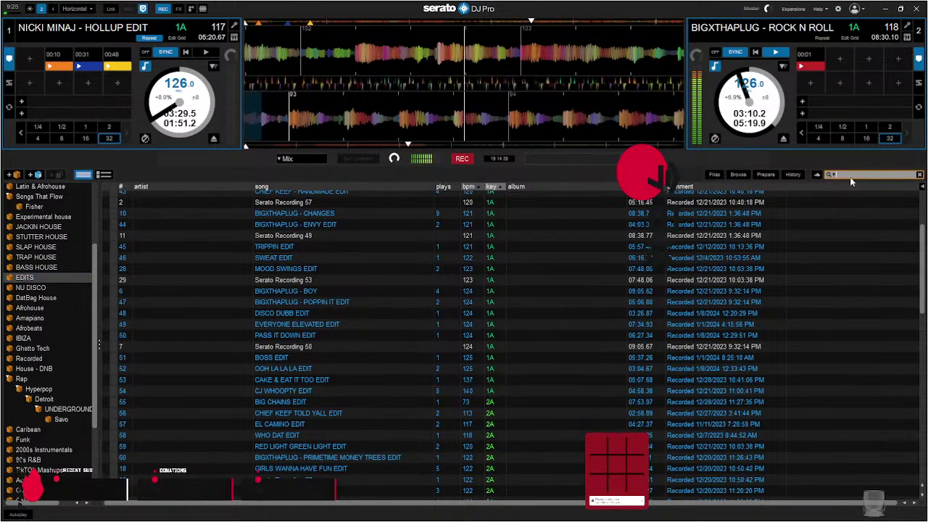
pyautogui.write('hop')
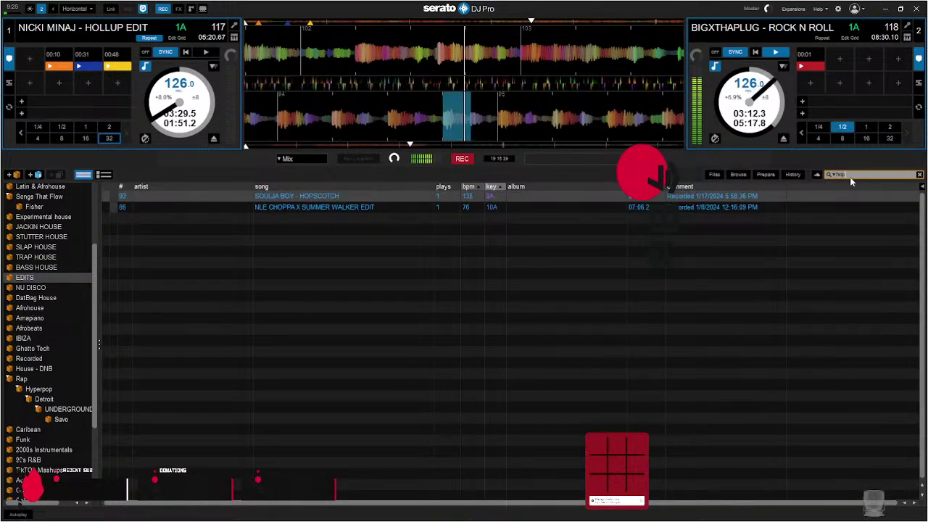
pyautogui.click(396, 196)
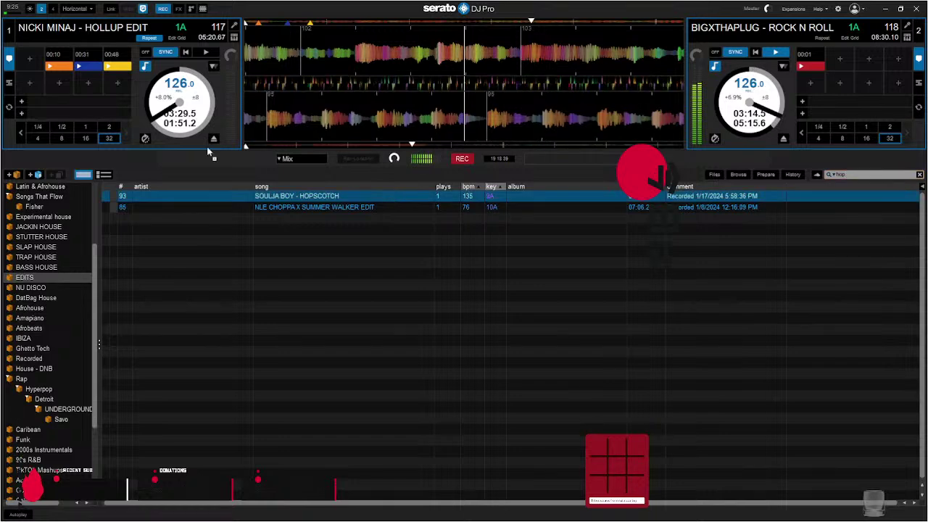
pyautogui.hotkey('shift', 'Left')
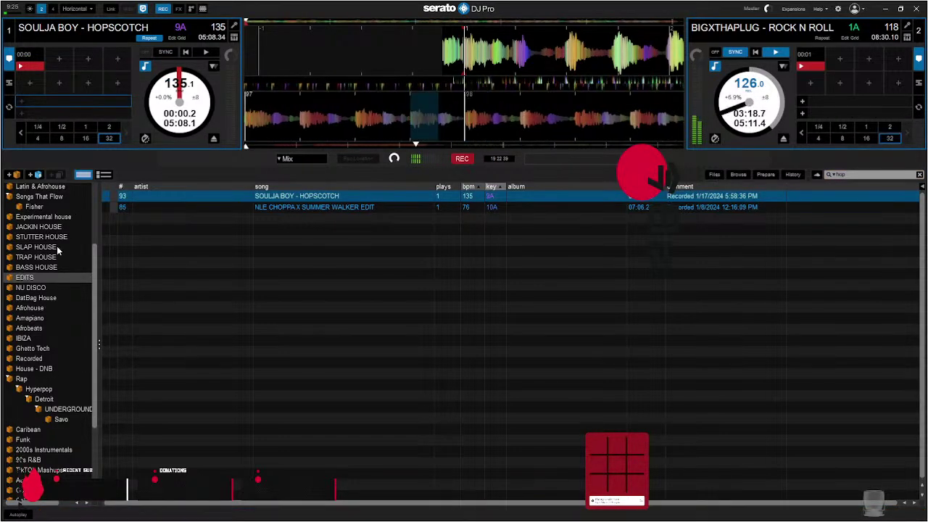
# - Return to the full Songs That Flow crate with the search text cleared
pyautogui.scroll(1, 47, 251)
pyautogui.scroll(3, 47, 251)
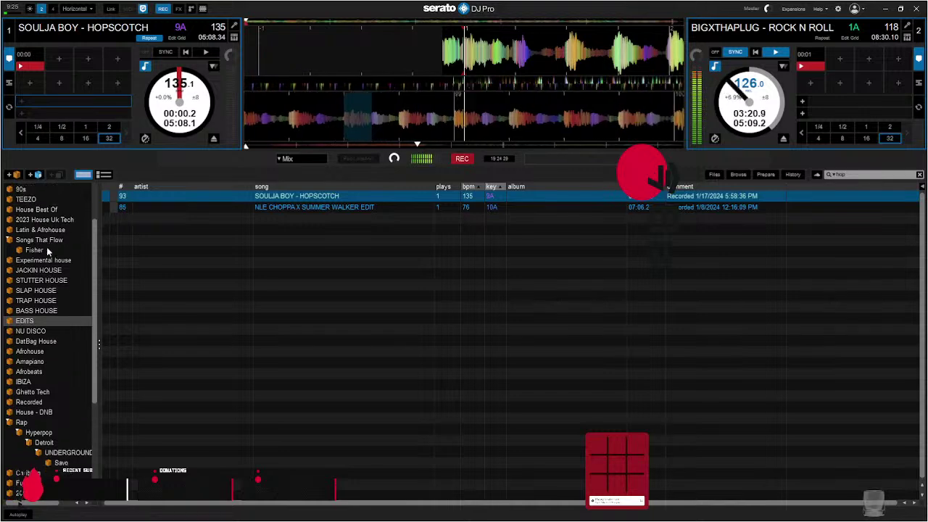
pyautogui.click(50, 271)
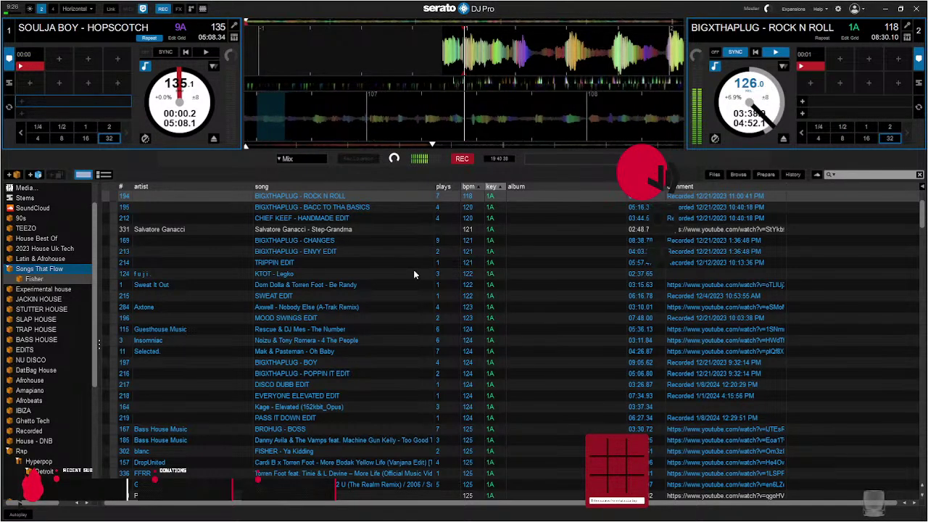
# - Set the second and third cue points of BIGXTHAPLUG - ROCK N ROLL on deck 2 at 03:39 and 03:41
pyautogui.press('7')
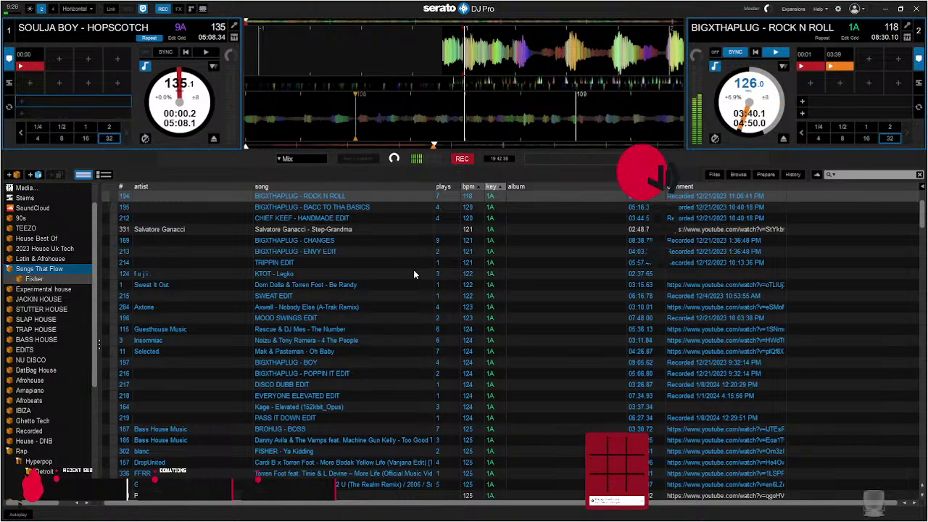
pyautogui.press('7')
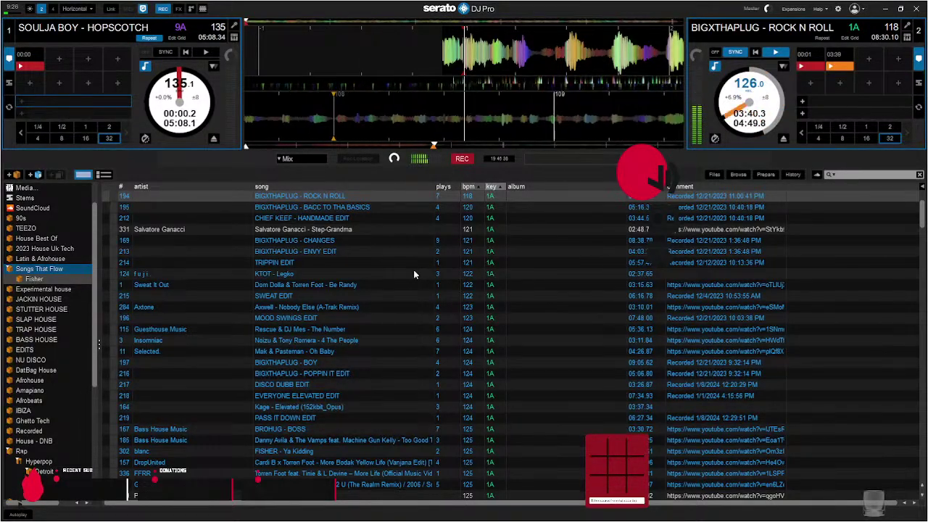
pyautogui.hotkey('ctrl', '7')
pyautogui.hotkey('ctrl', '7')
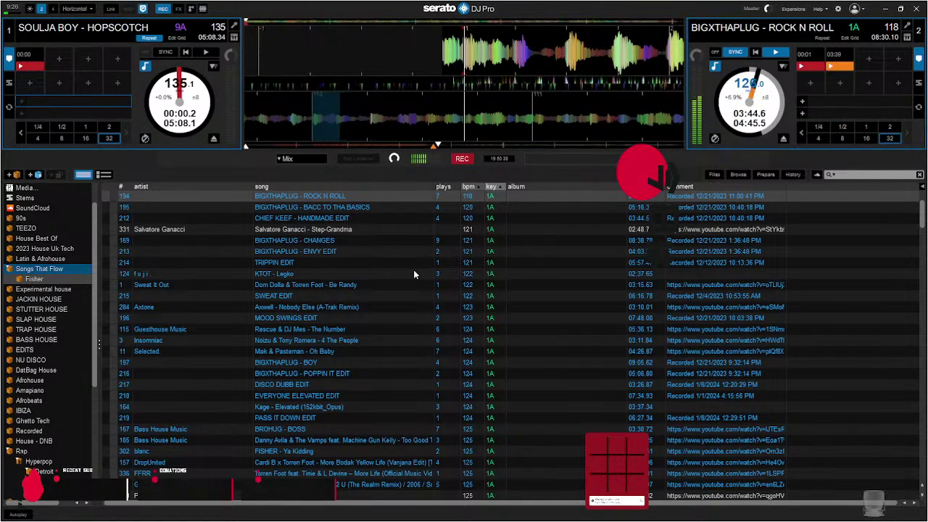
pyautogui.press('7')
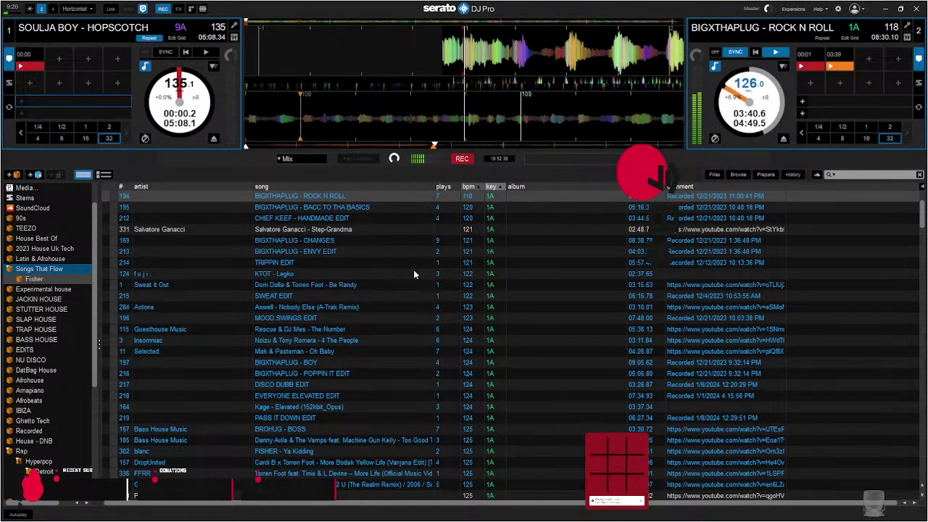
pyautogui.press('8')
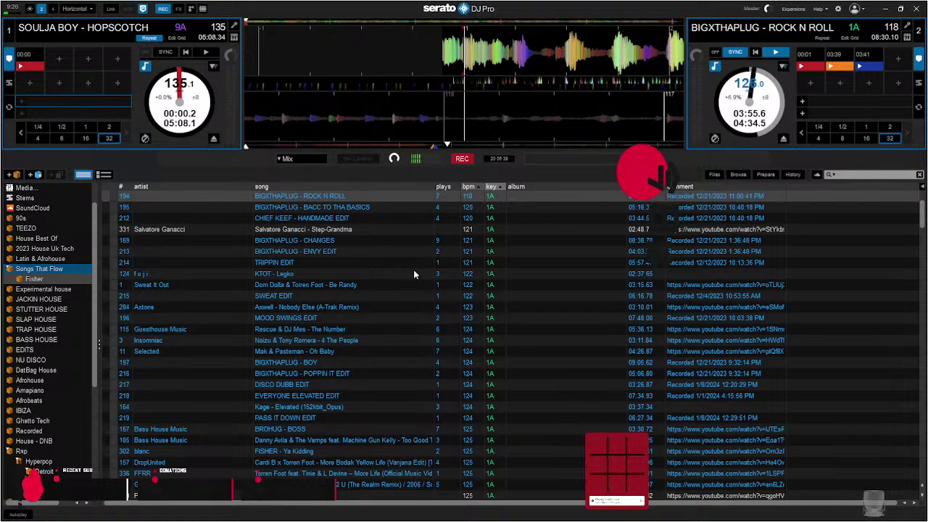
# - Set the fourth and fifth cue points of BIGXTHAPLUG - ROCK N ROLL on deck 2 at 03:57 and 04:06
pyautogui.press('9')
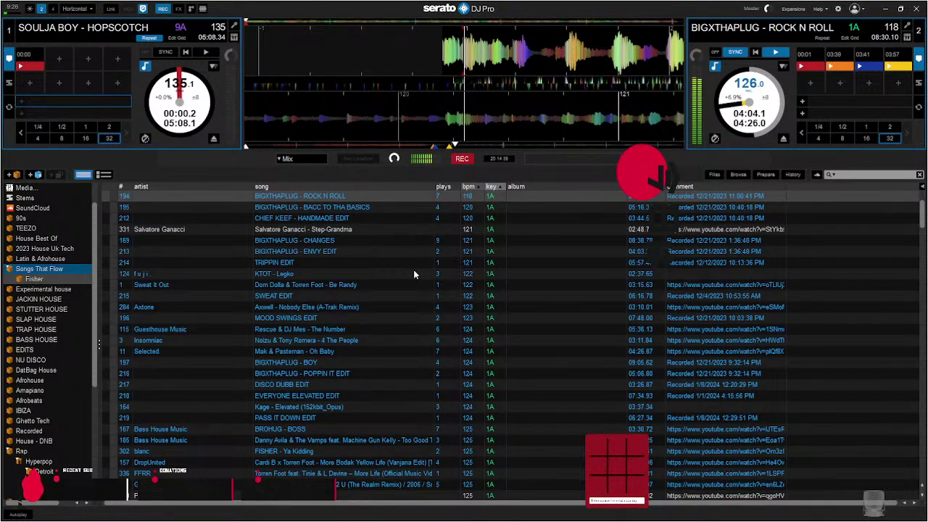
pyautogui.press('0')
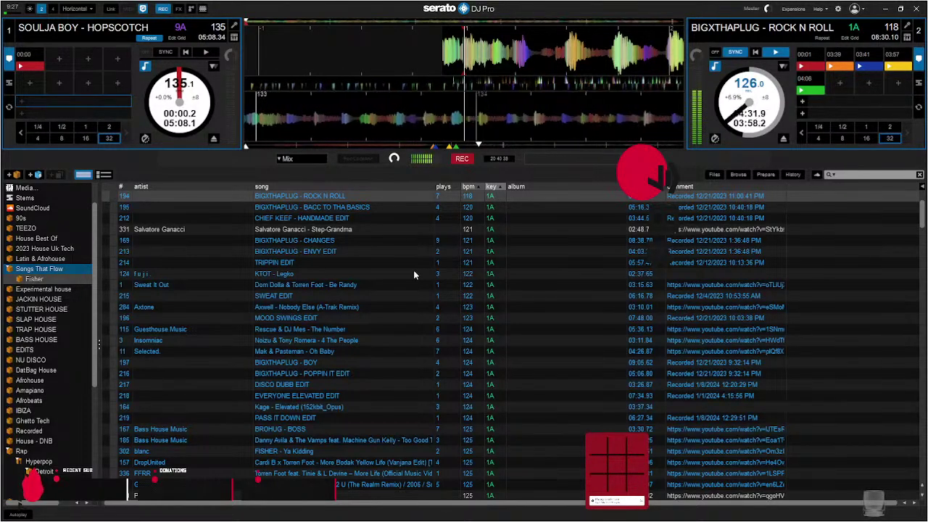
# - Sync SOULJA BOY - HOPSCOTCH on deck 1 to 126 BPM and bring it in from its first cue point
pyautogui.press('s')
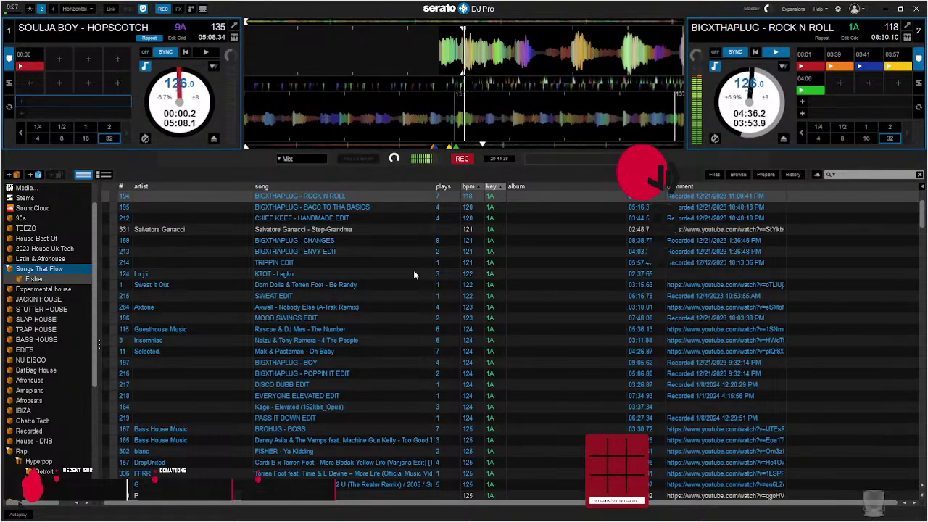
pyautogui.press('w')
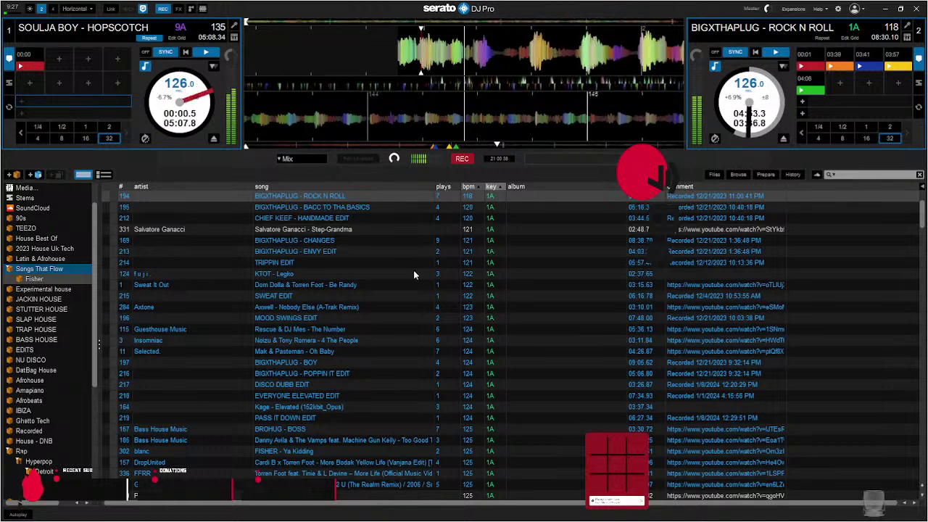
pyautogui.press('1')
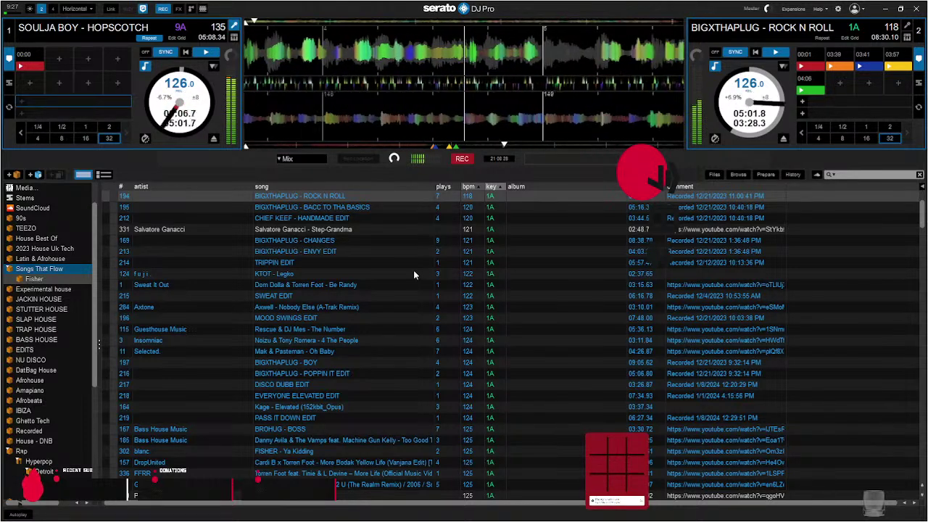
pyautogui.press('1')
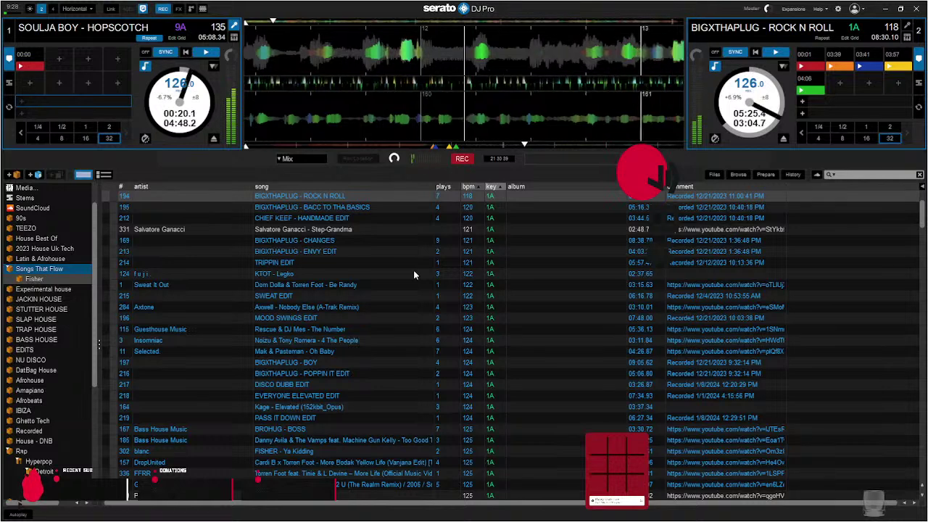
pyautogui.press('1')
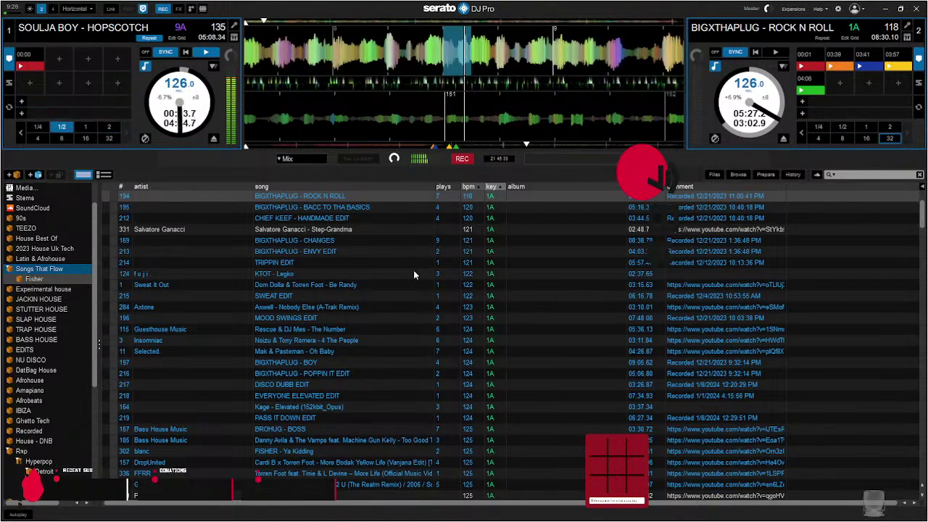
# - Set the second, third and fourth cue points of SOULJA BOY - HOPSCOTCH on deck 1 at 00:14, 00:29 and 01:36
pyautogui.press('2')
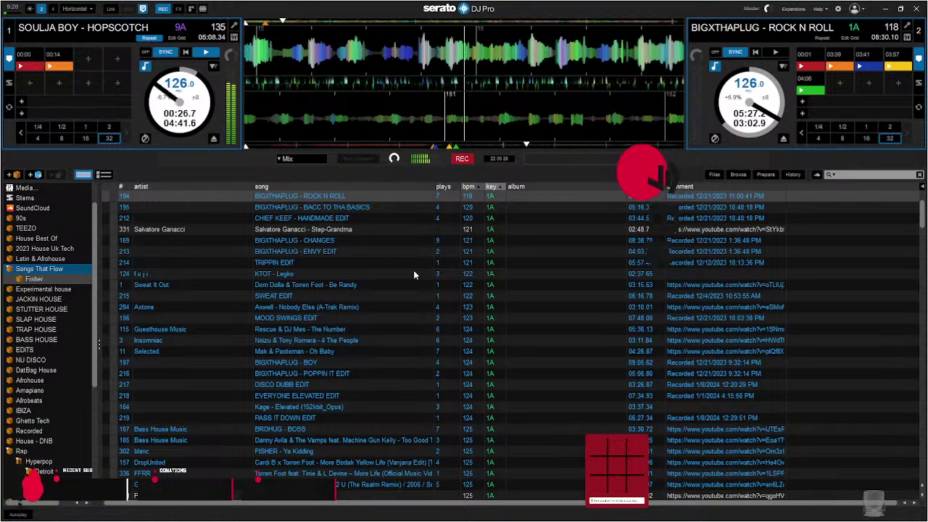
pyautogui.press('3')
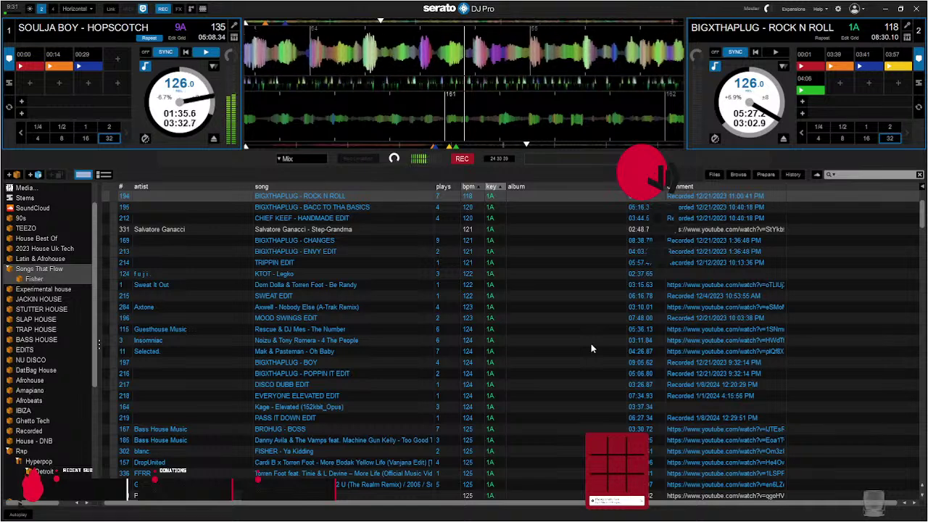
pyautogui.press('4')
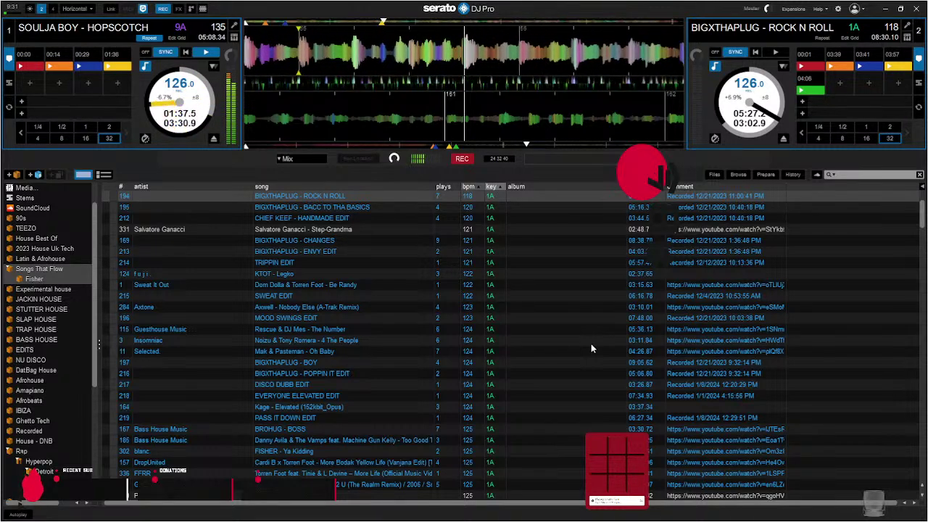
# - Play SOULJA BOY - HOPSCOTCH through a 32-beat loop on deck 1 and set its fifth cue point at 01:24
pyautogui.click(109, 138)
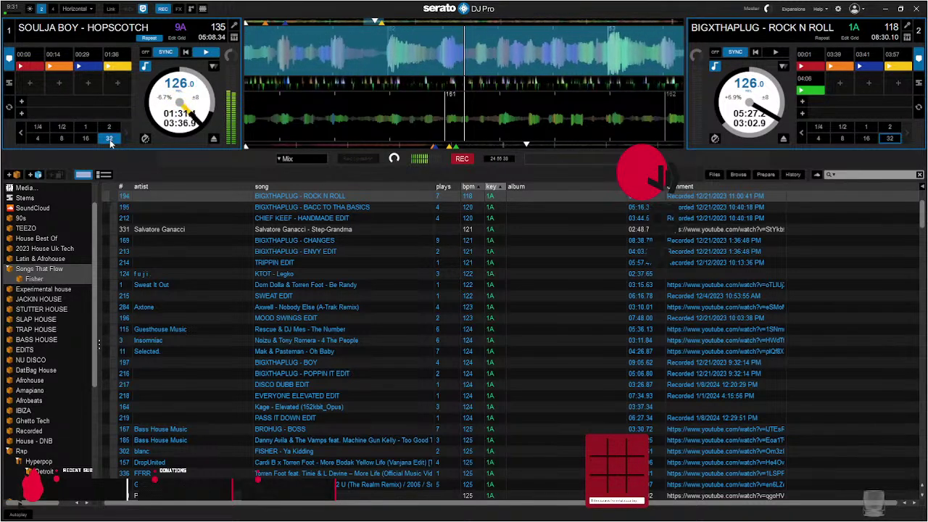
pyautogui.press('5')
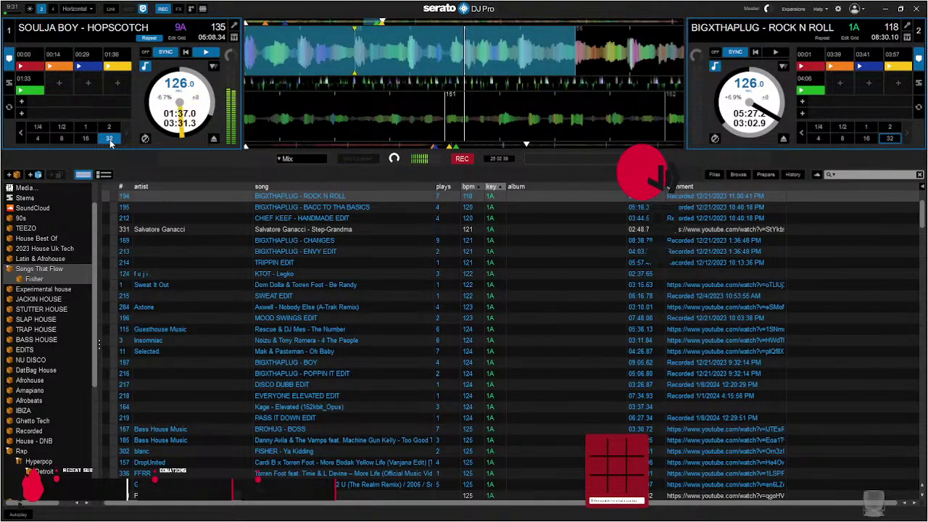
pyautogui.hotkey('ctrl', 'shift', '5')
pyautogui.press('5')
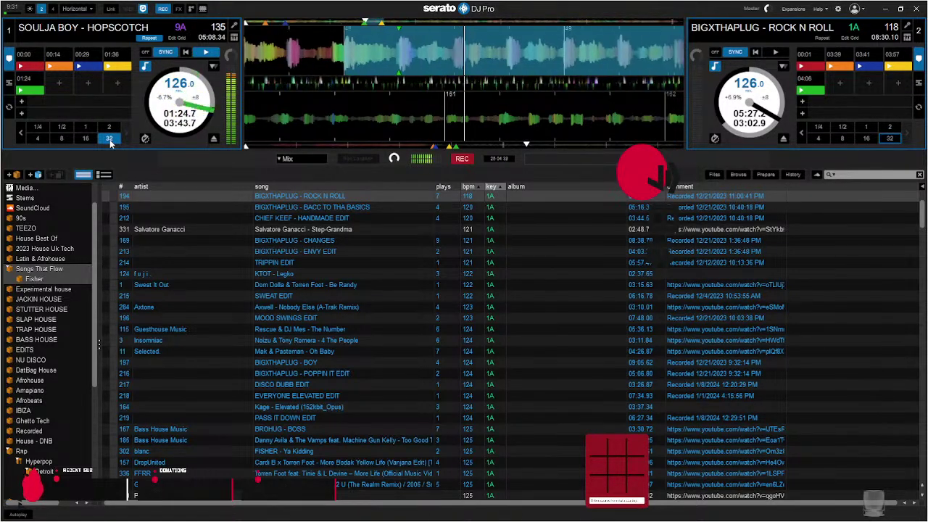
pyautogui.click(109, 138)
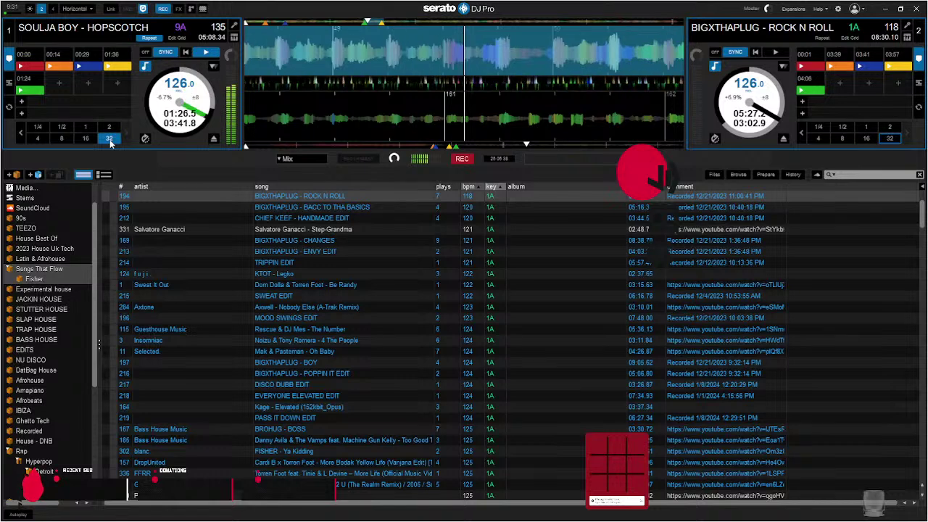
pyautogui.click(111, 142)
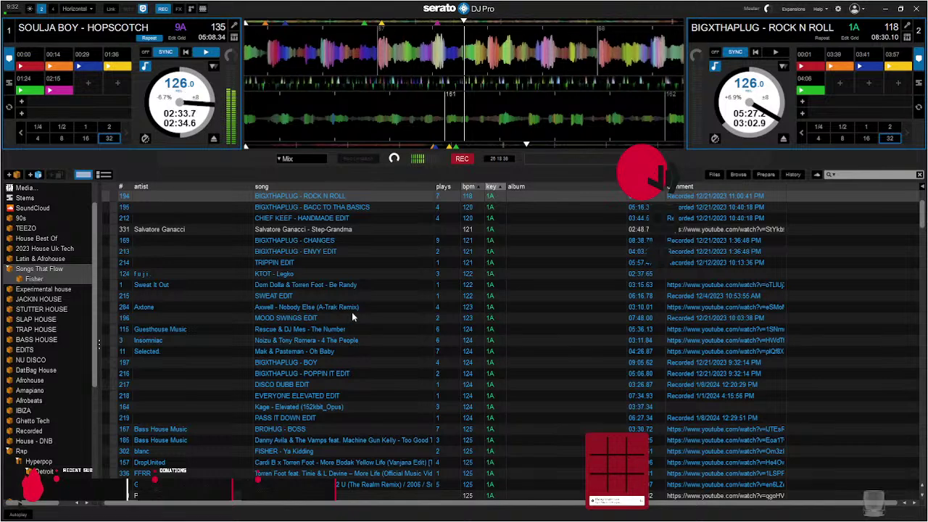
# - Load BIGXTHAPLUG - BOY from the Songs That Flow crate onto deck 2 and start playing it
pyautogui.scroll(-3, 349, 313)
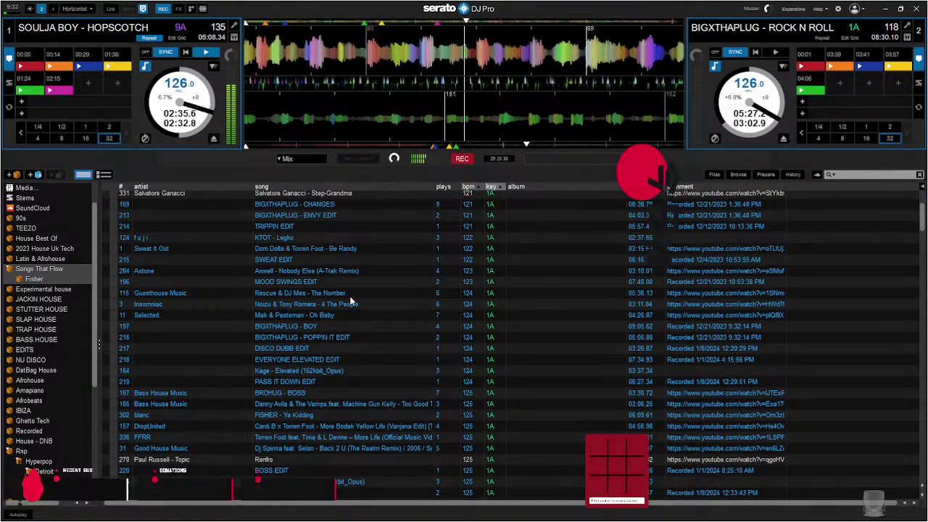
pyautogui.scroll(-2, 317, 335)
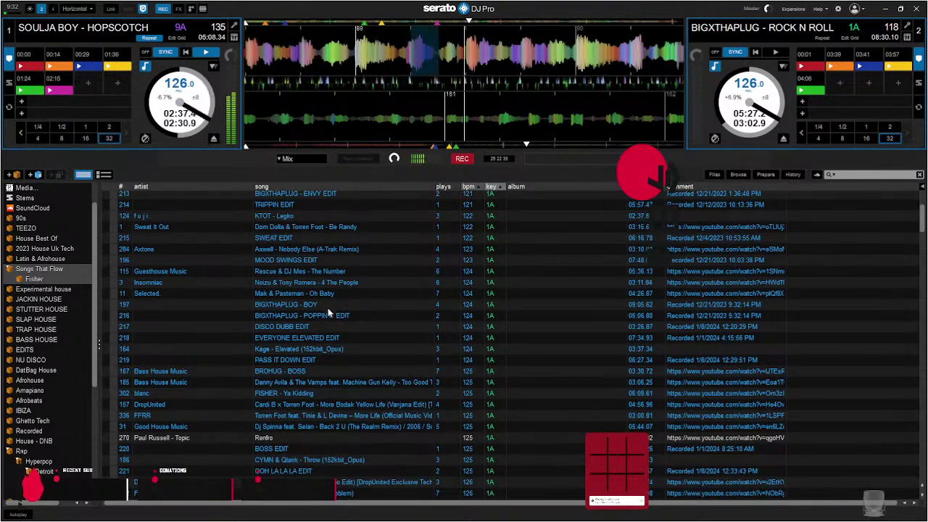
pyautogui.moveTo(333, 310); pyautogui.dragTo(766, 68)
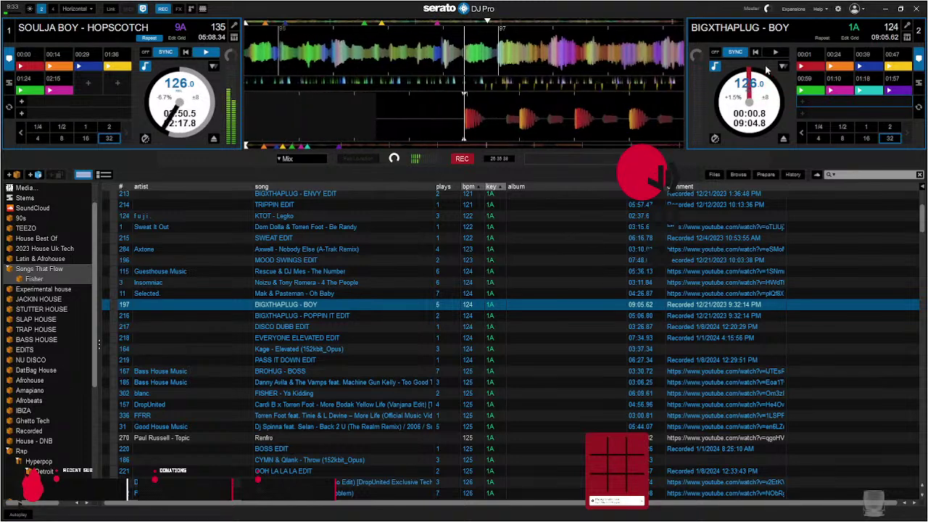
pyautogui.press('s')
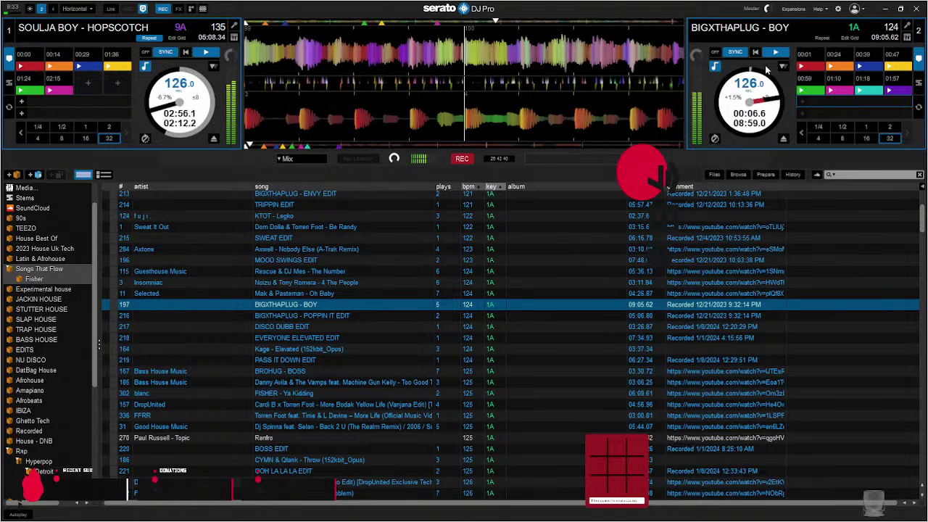
# - Set a 32-beat loop on deck 1 and briefly repeat a half-beat loop of BIGXTHAPLUG - BOY on deck 2
pyautogui.click(109, 139)
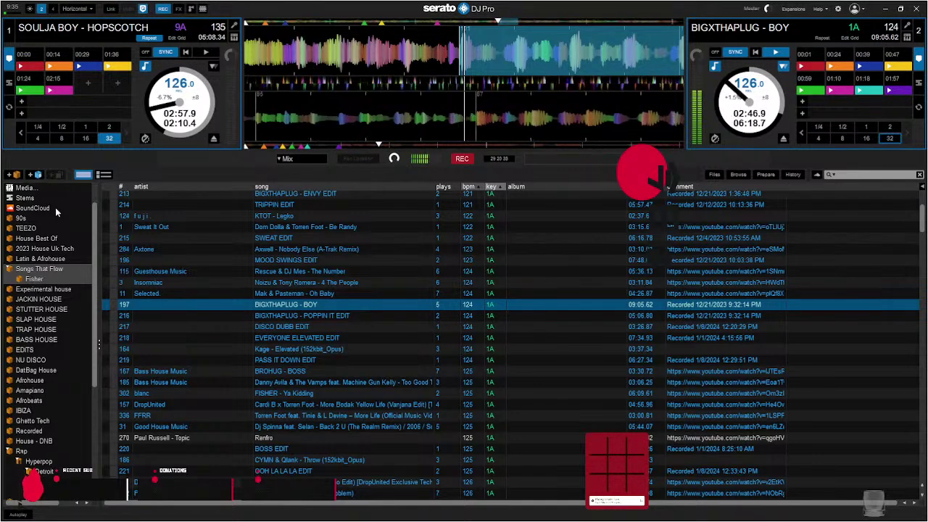
pyautogui.hotkey('ctrl', 'alt', '2')
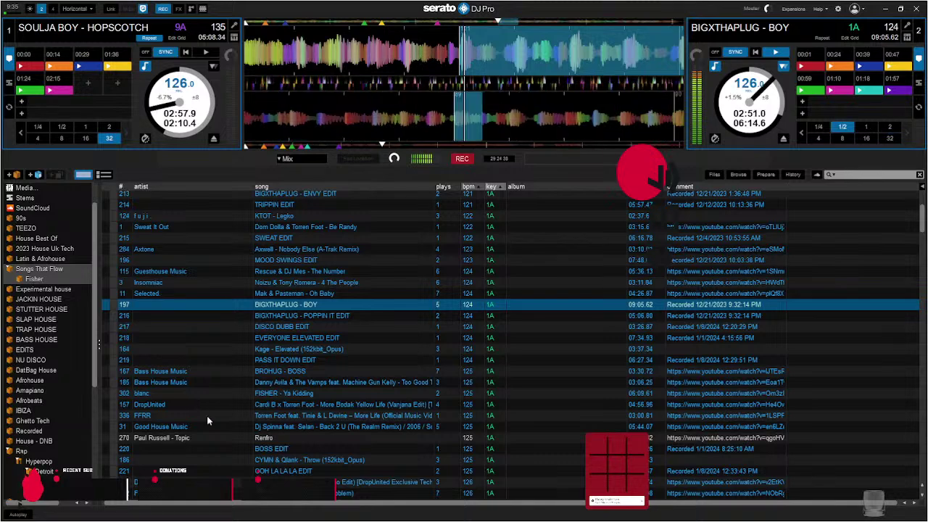
pyautogui.hotkey('ctrl', 'alt', '2')
# - Load BIGXTHAPLUG - POPPIN IT EDIT onto deck 1 and set its first cue point at 00:00
pyautogui.scroll(-3, 371, 429)
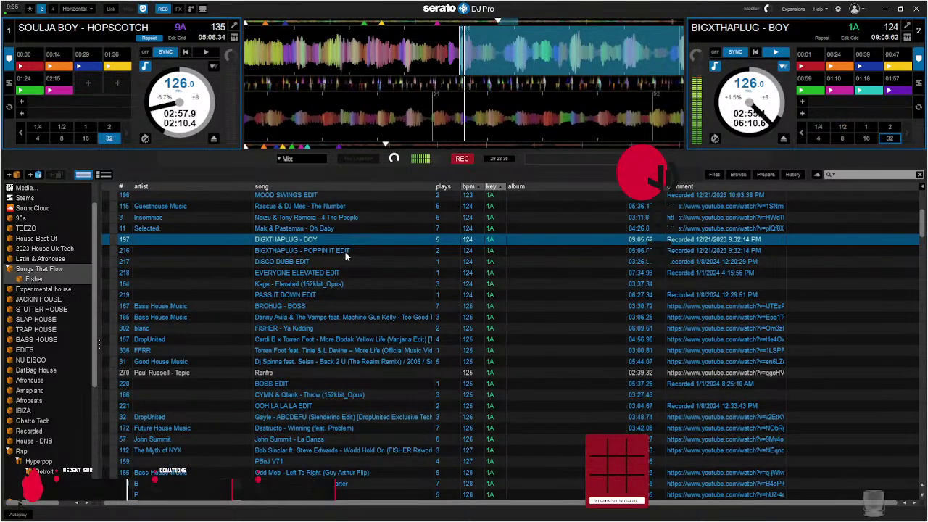
pyautogui.moveTo(345, 251); pyautogui.dragTo(140, 113)
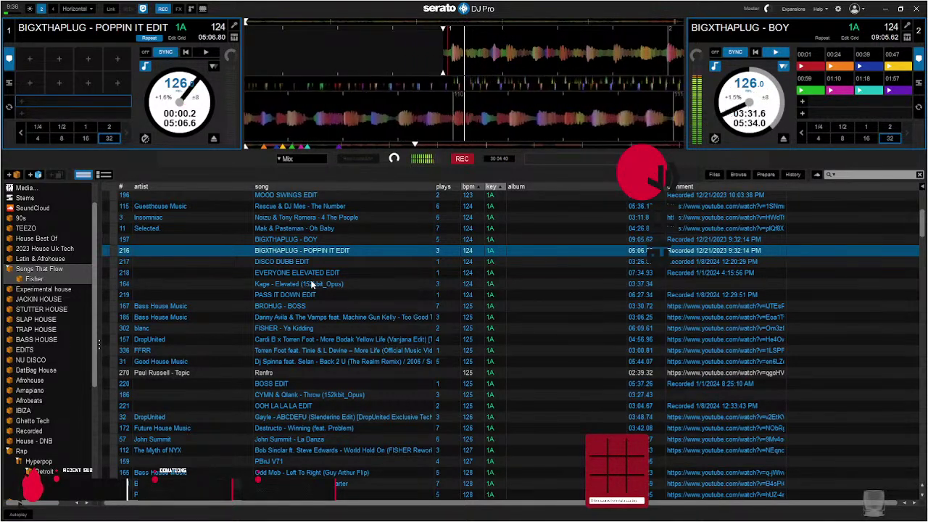
pyautogui.press('1')
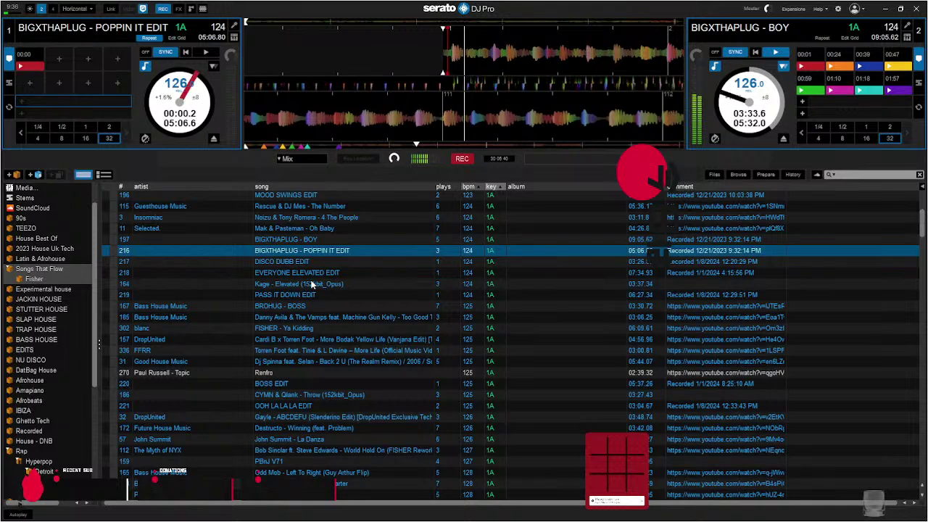
# - Play through the opening of BIGXTHAPLUG - POPPIN IT EDIT on deck 1 and set its second cue point at 00:02
pyautogui.press('w')
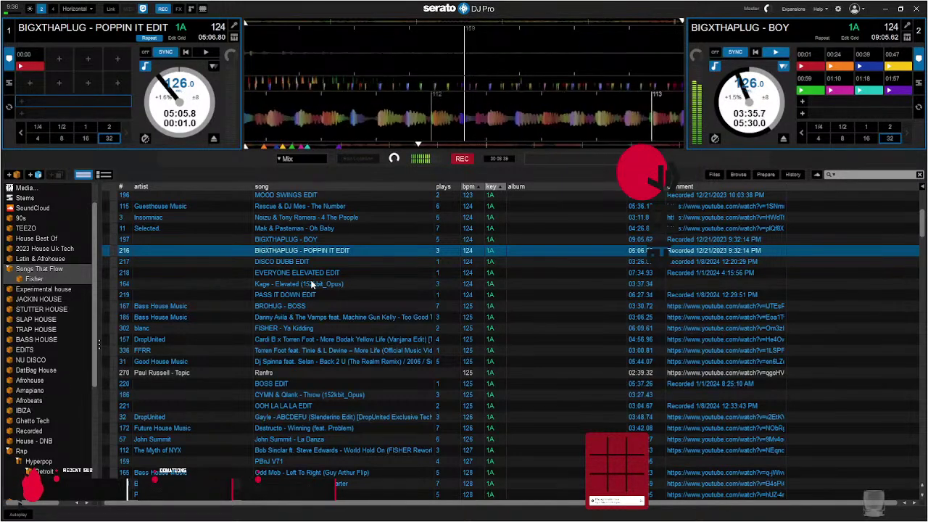
pyautogui.press('w')
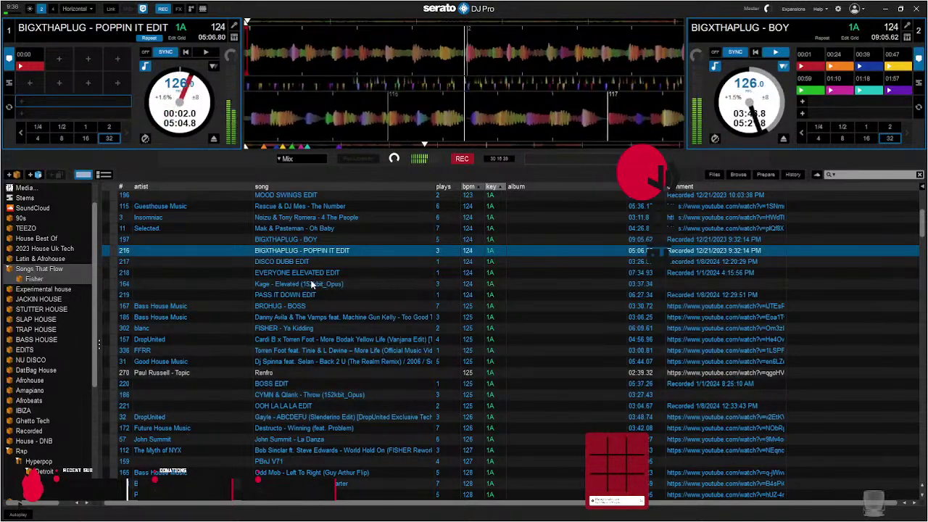
pyautogui.press('2')
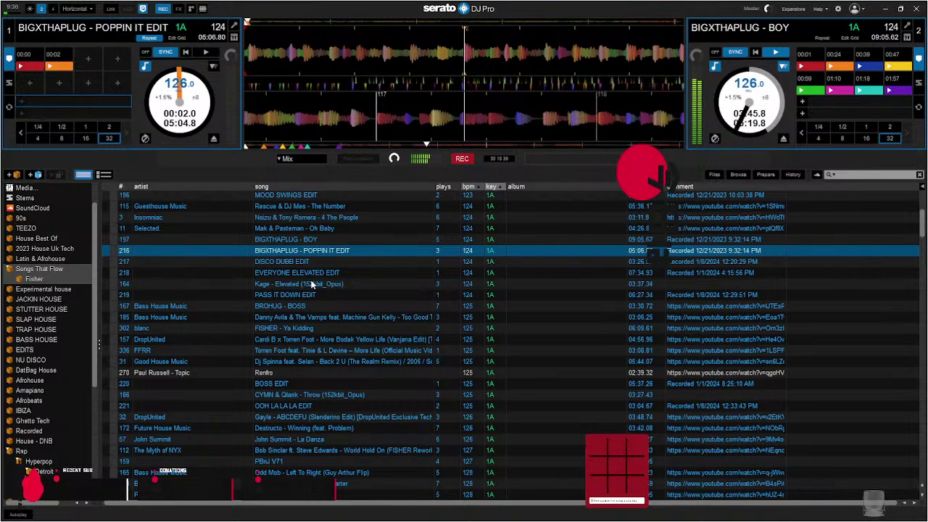
pyautogui.press('w')
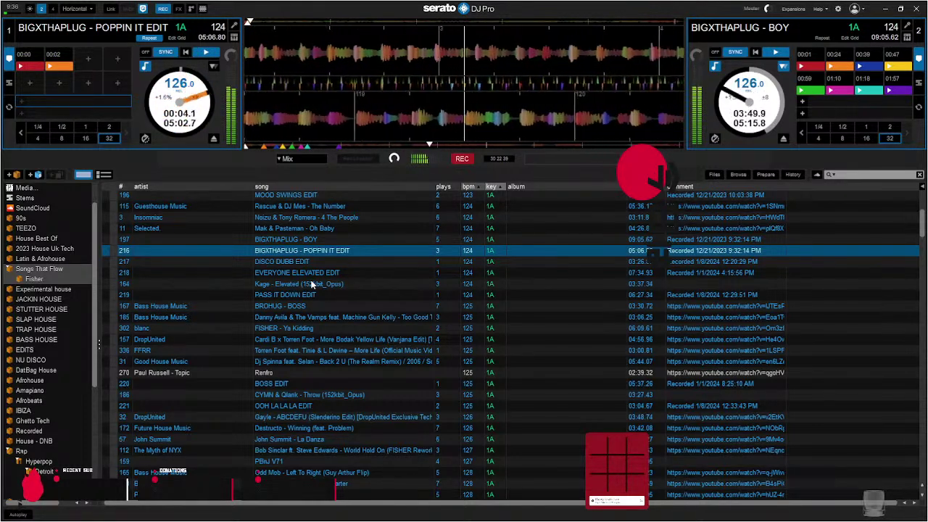
pyautogui.press('w')
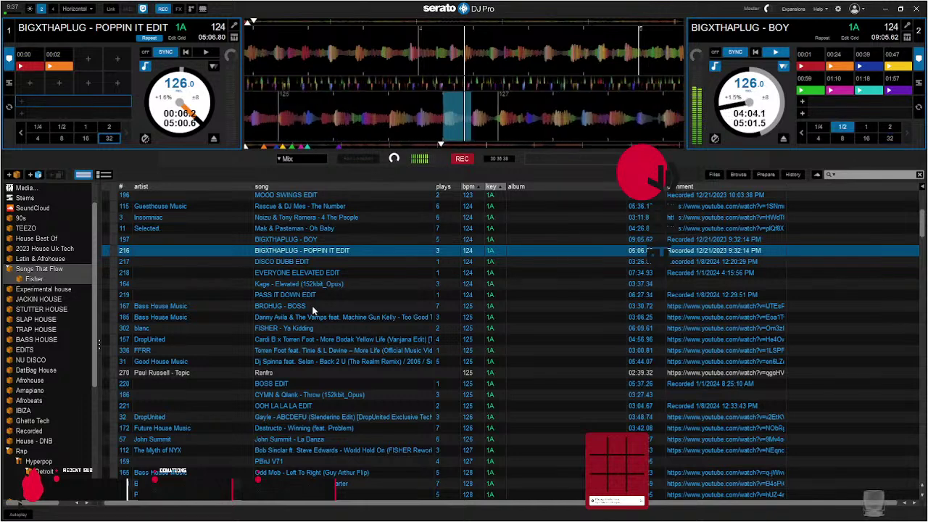
# - Load BIGXTHAPLUG - BACC TO THA BASICS from the EDITS crate onto deck 1 and sync it to 126 BPM
pyautogui.scroll(-1, 323, 317)
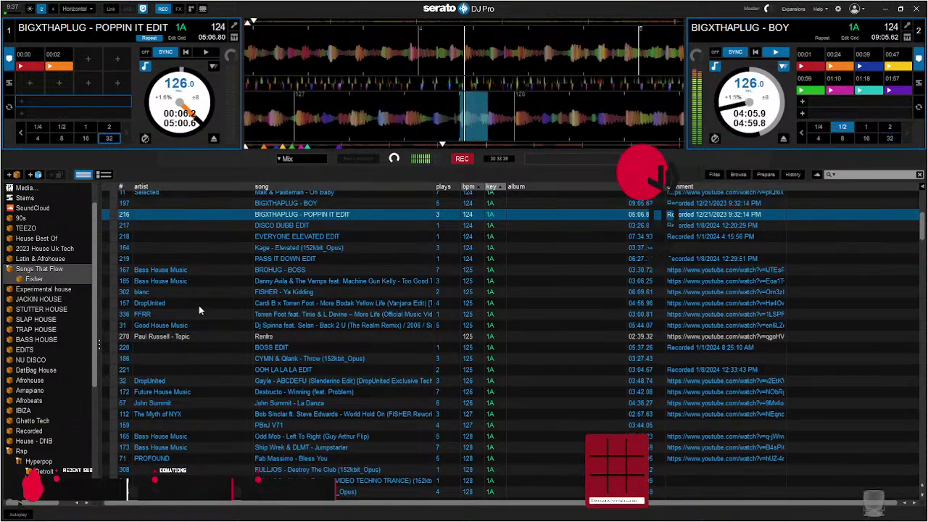
pyautogui.scroll(-1, 37, 347)
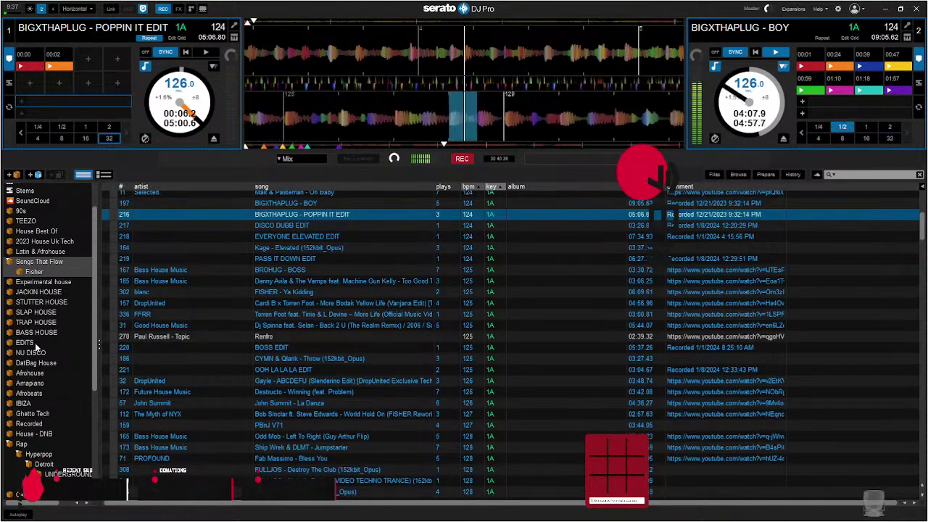
pyautogui.click(35, 346)
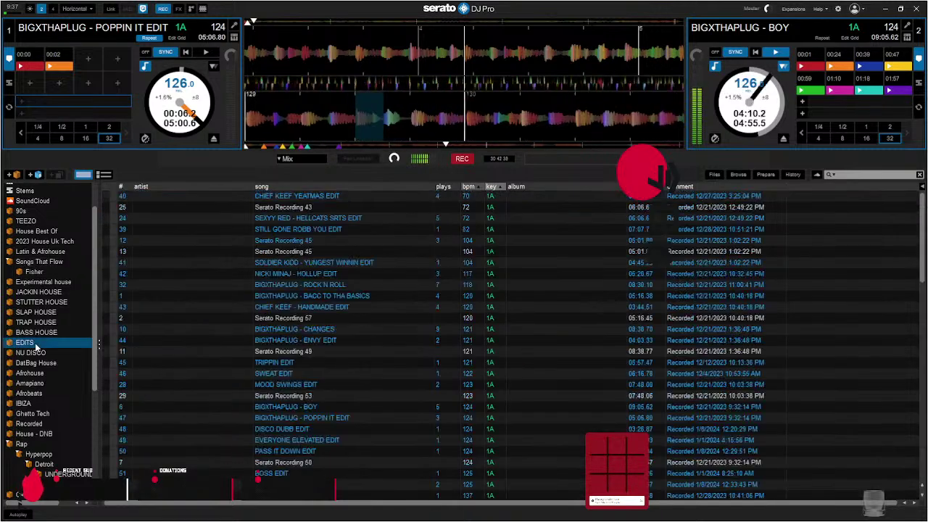
pyautogui.scroll(-3, 326, 273)
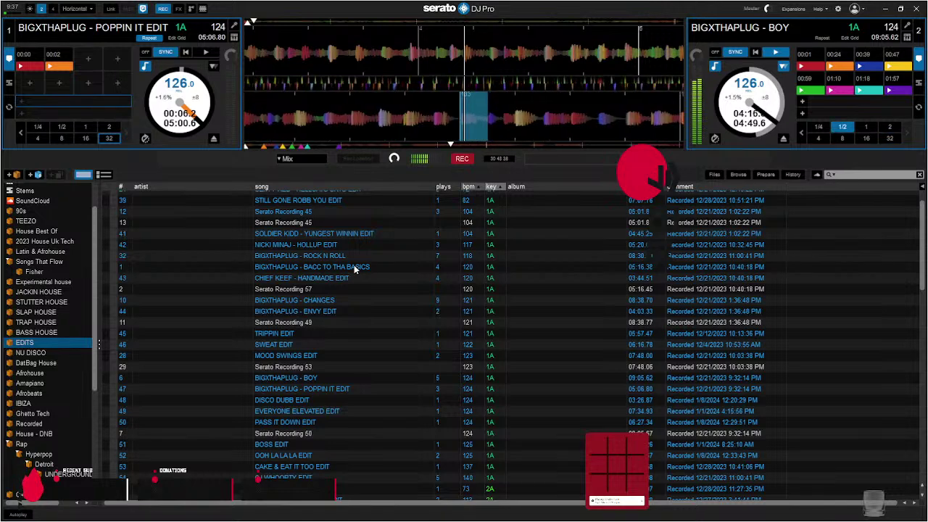
pyautogui.moveTo(355, 270); pyautogui.dragTo(144, 87)
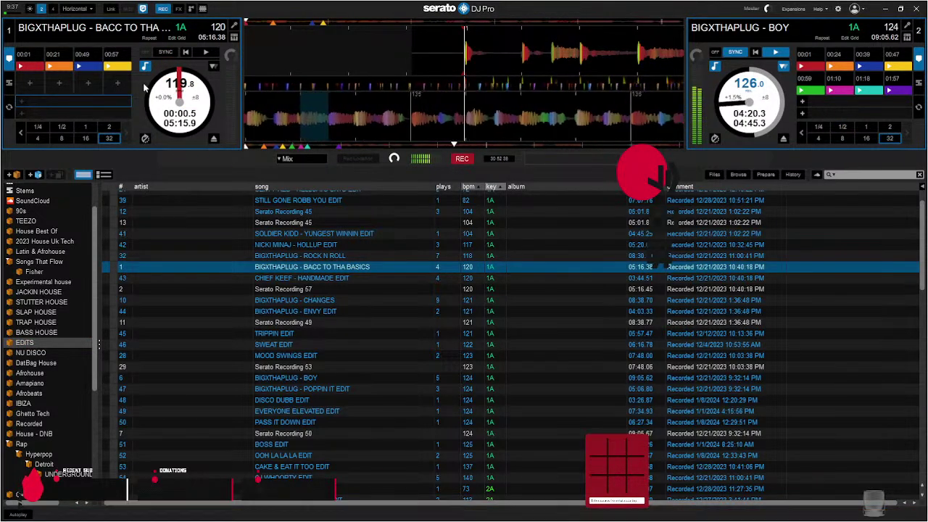
pyautogui.hotkey('shift', 'y')
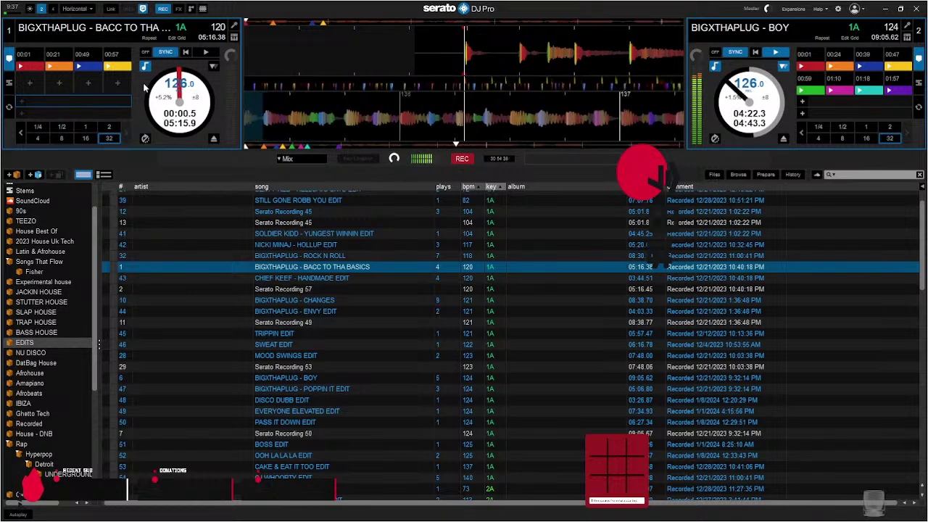
# - Start BIGXTHAPLUG - BACC TO THA BASICS playing on deck 1, then set and release a 32-beat loop on it
pyautogui.press('w')
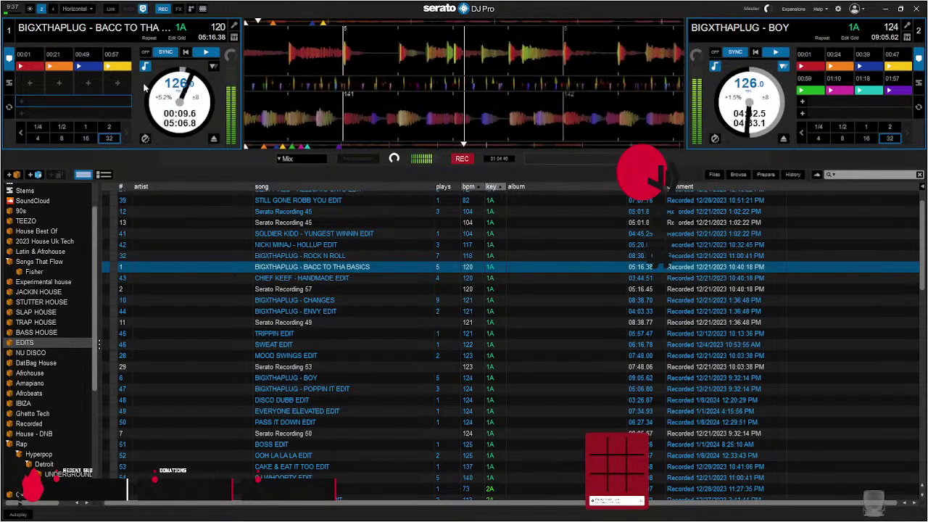
pyautogui.click(110, 144)
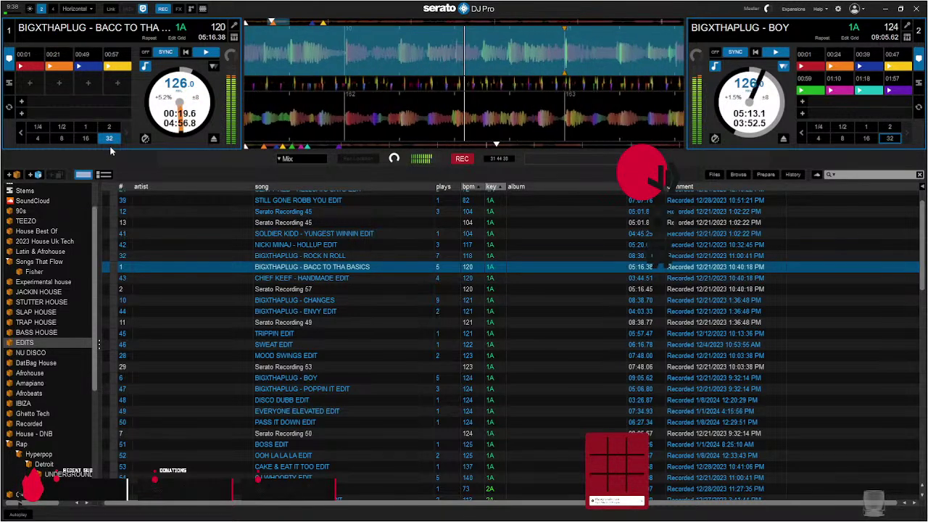
pyautogui.click(110, 139)
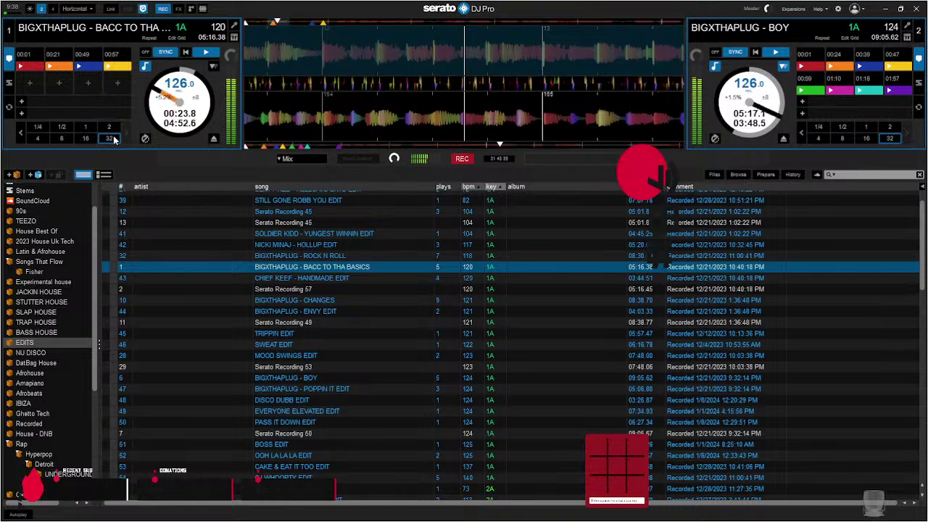
# - Stop BIGXTHAPLUG - BOY and eject it from deck 2 while deck 1 keeps playing
pyautogui.press('s')
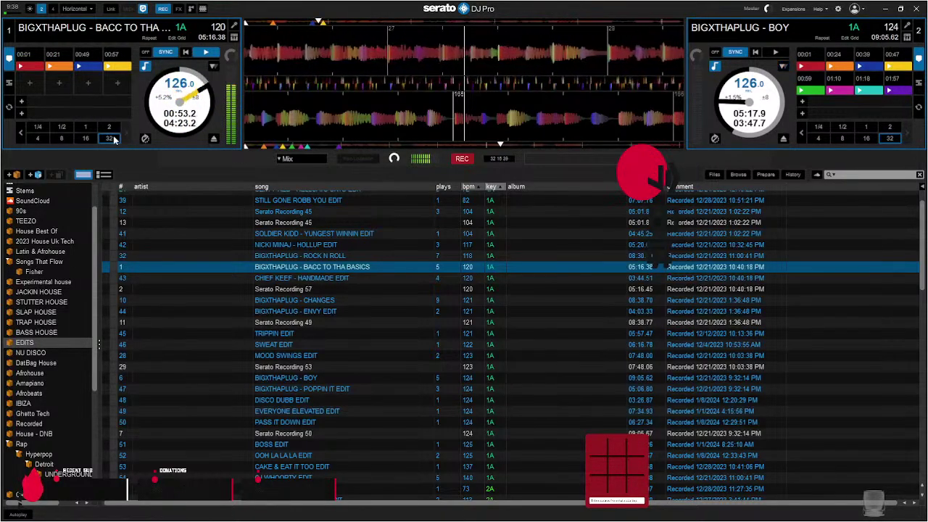
pyautogui.click(110, 139)
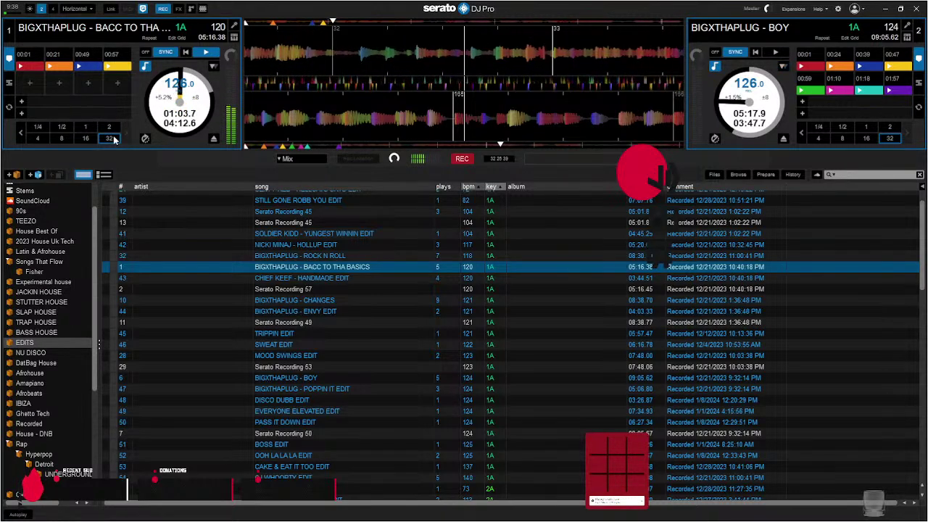
pyautogui.click(110, 138)
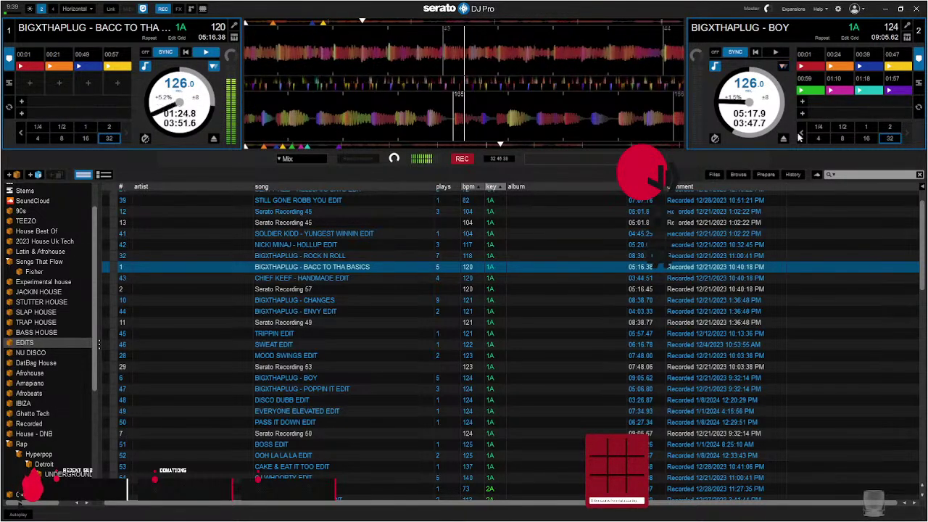
pyautogui.hotkey('shift', 'alt', 'Right')
pyautogui.click(885, 8)
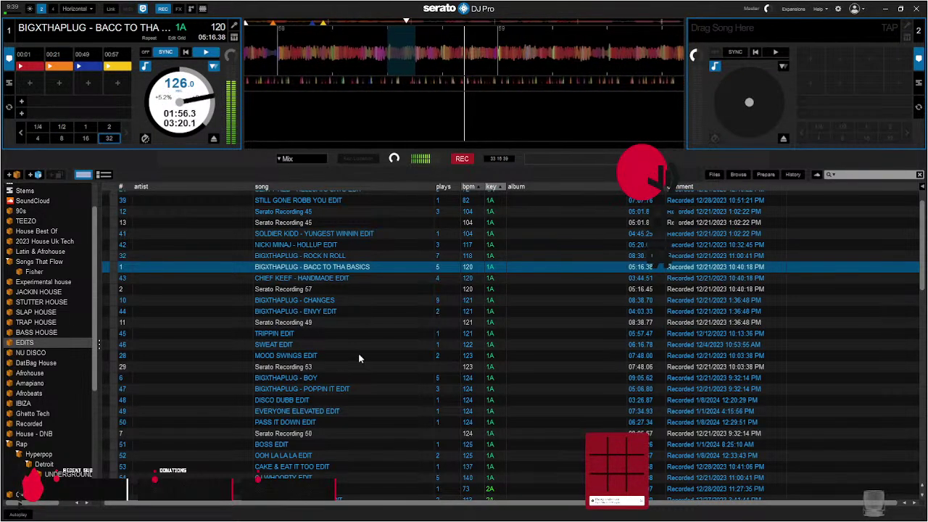
# - Load CJ WHOOPTY EDIT from the EDITS crate onto deck 2 and sync it to 126 BPM
pyautogui.scroll(-3, 358, 352)
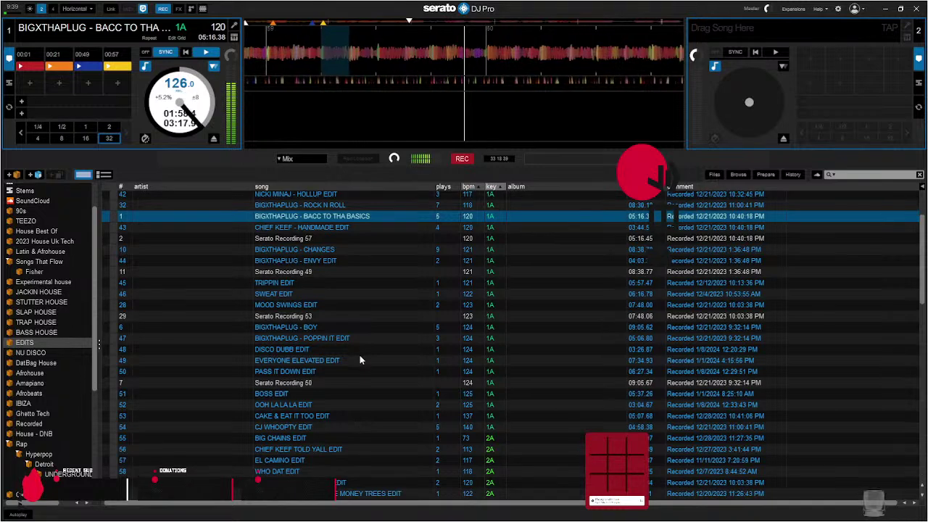
pyautogui.scroll(-5, 360, 360)
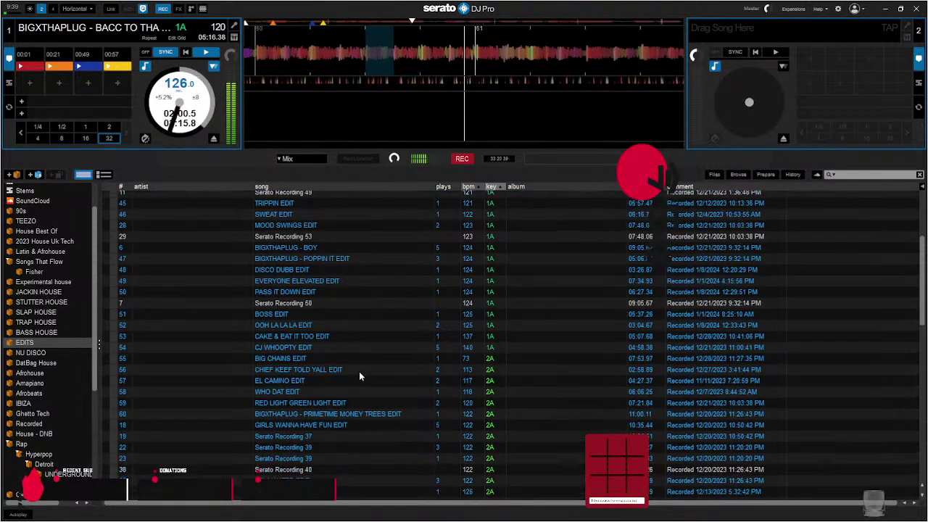
pyautogui.scroll(-2, 359, 371)
pyautogui.scroll(-2, 355, 366)
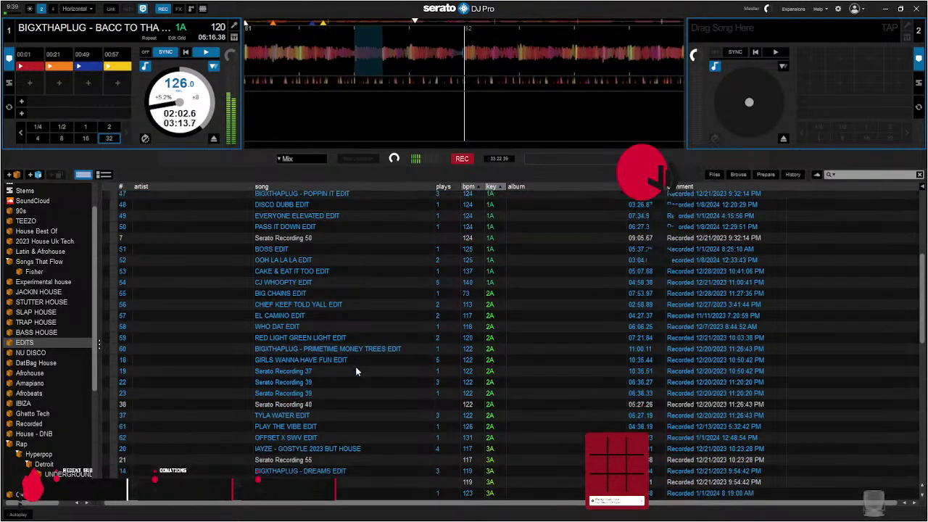
pyautogui.scroll(-2, 344, 355)
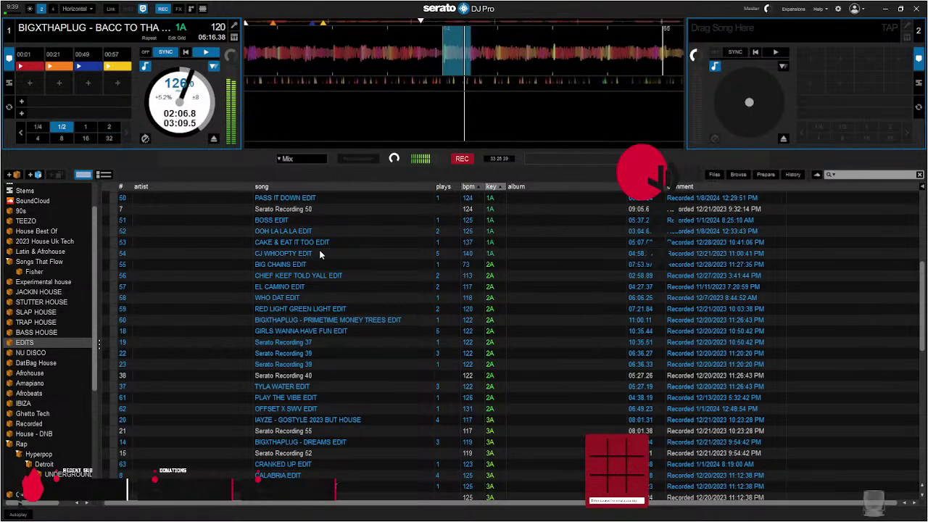
pyautogui.moveTo(319, 252); pyautogui.dragTo(813, 48)
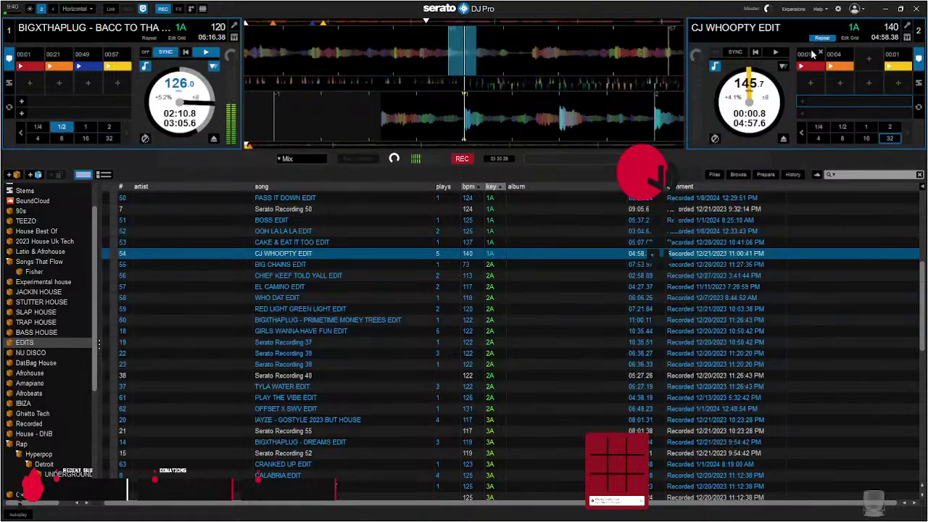
pyautogui.hotkey('shift', 's')
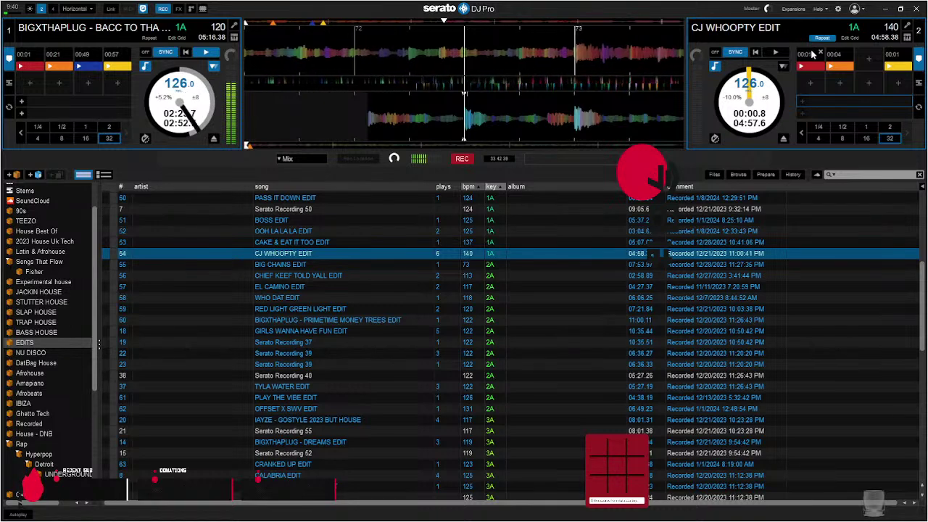
# - Play CJ WHOOPTY EDIT on deck 2, retriggering its first cue point, and set 32-beat loops on both decks
pyautogui.press('u')
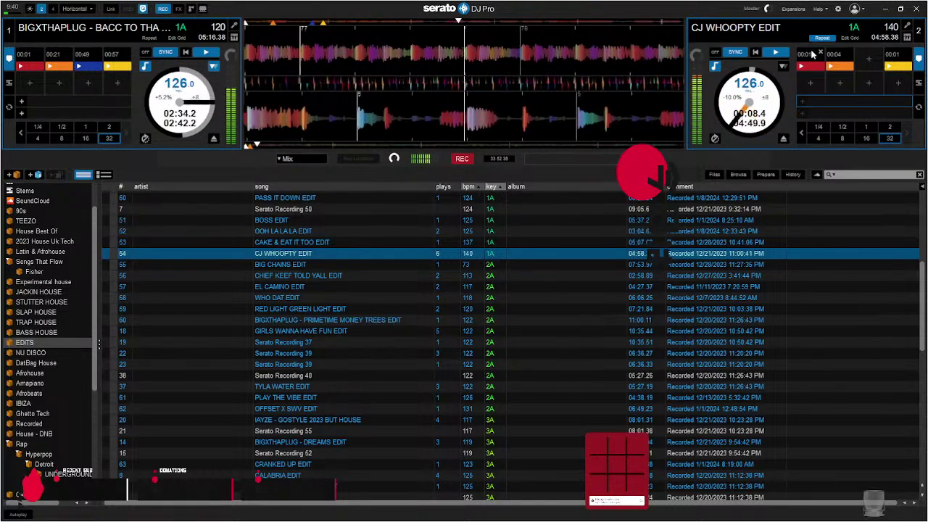
pyautogui.click(815, 54)
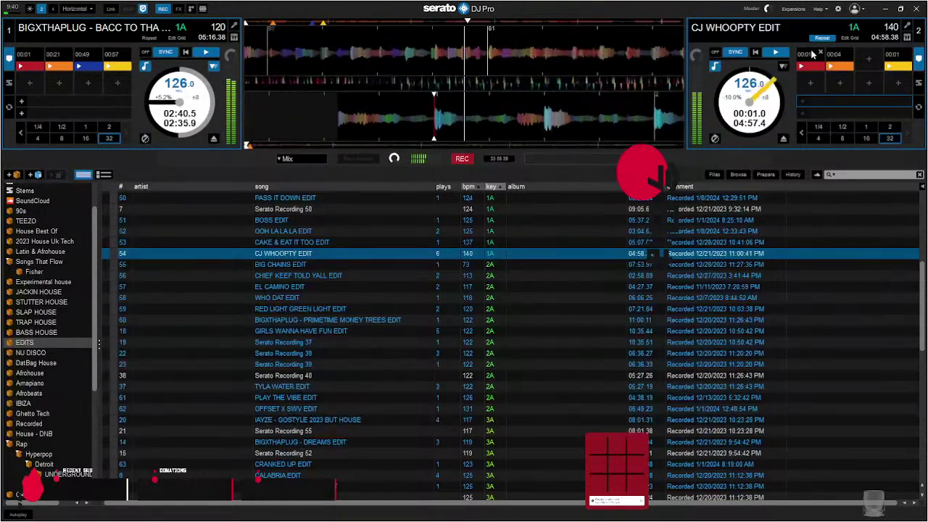
pyautogui.click(815, 53)
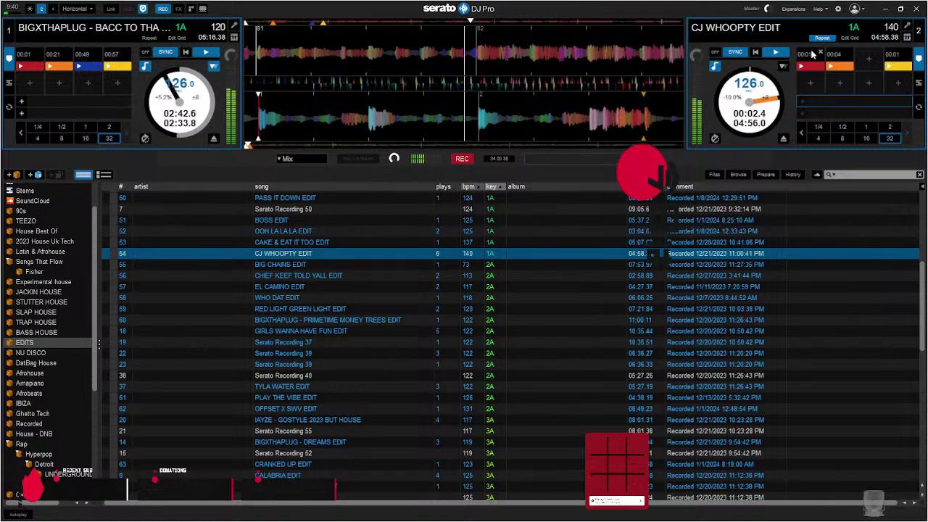
pyautogui.click(815, 54)
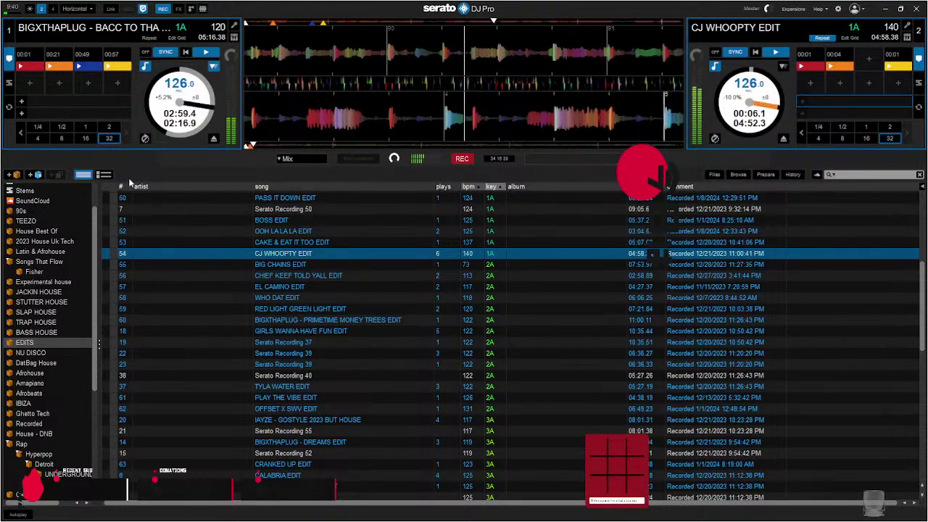
pyautogui.click(890, 142)
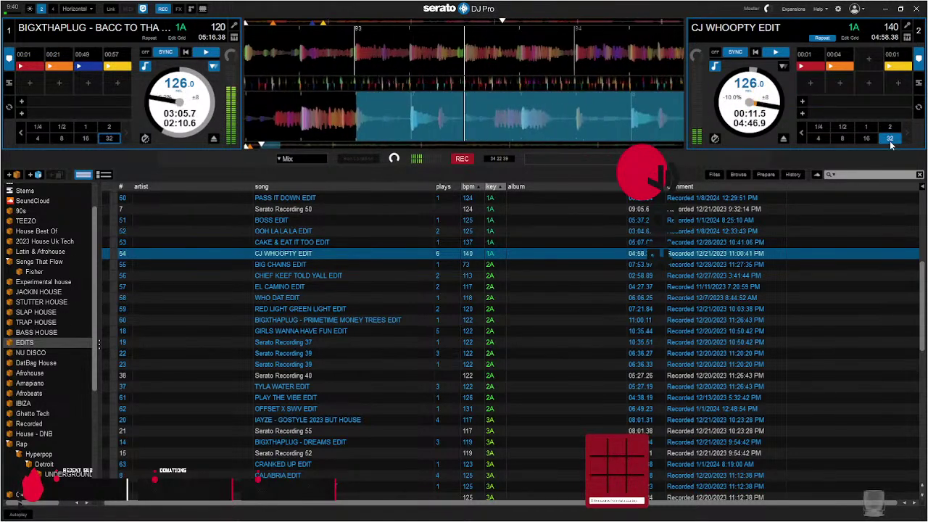
pyautogui.click(111, 142)
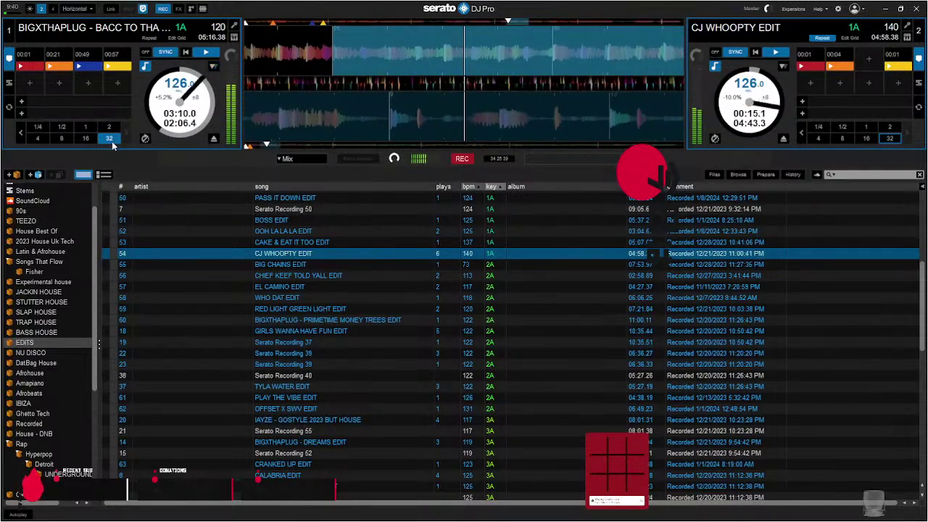
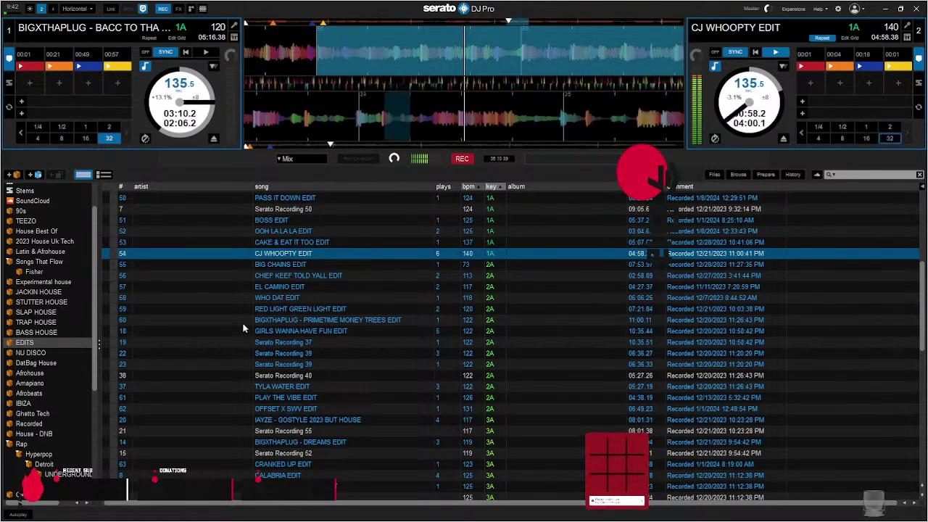
# - Load BIGXTHAPLUG - HARDBODY EDIT from the EDITS crate onto deck 1
pyautogui.scroll(-4, 260, 319)
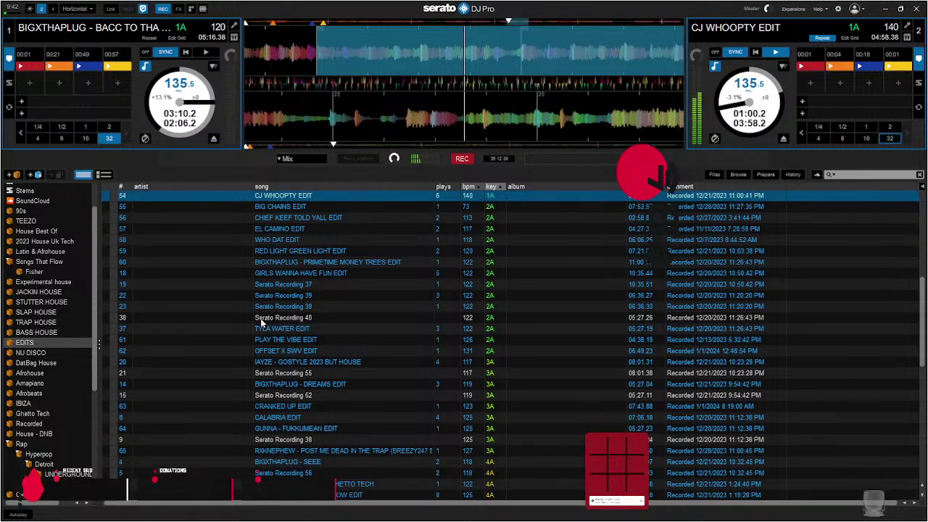
pyautogui.scroll(-1, 262, 323)
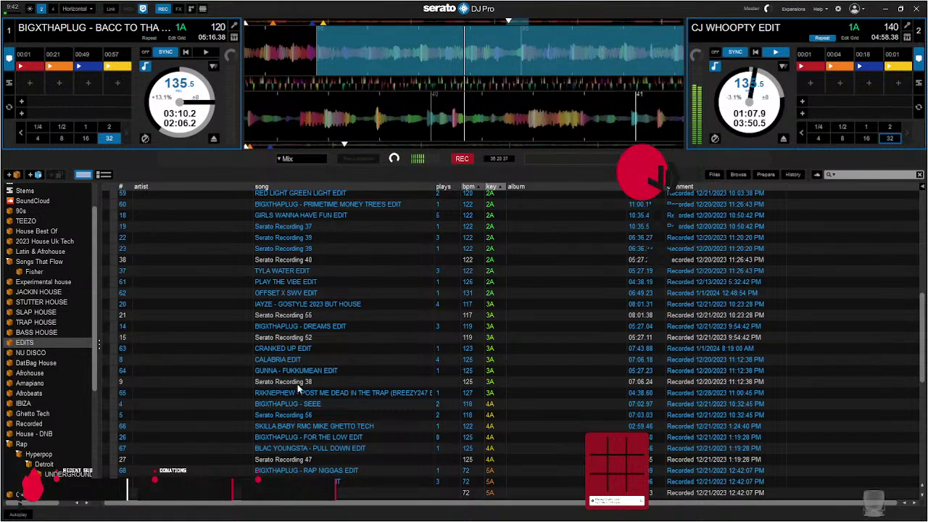
pyautogui.scroll(-3, 299, 386)
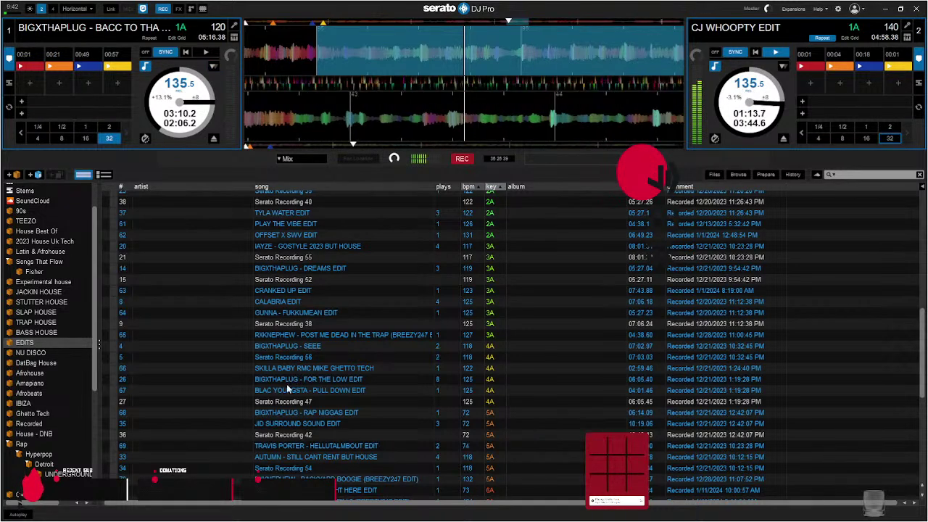
pyautogui.scroll(-3, 294, 385)
pyautogui.scroll(-2, 298, 387)
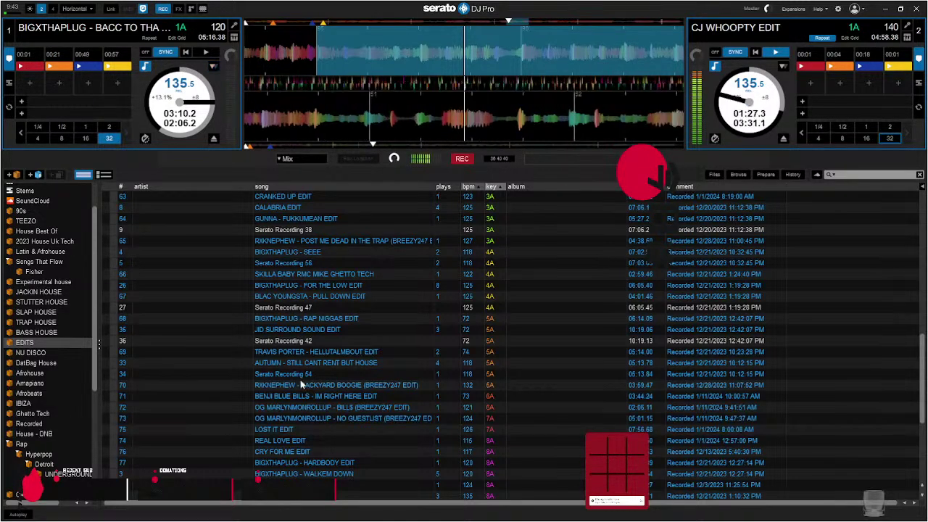
pyautogui.scroll(-3, 366, 389)
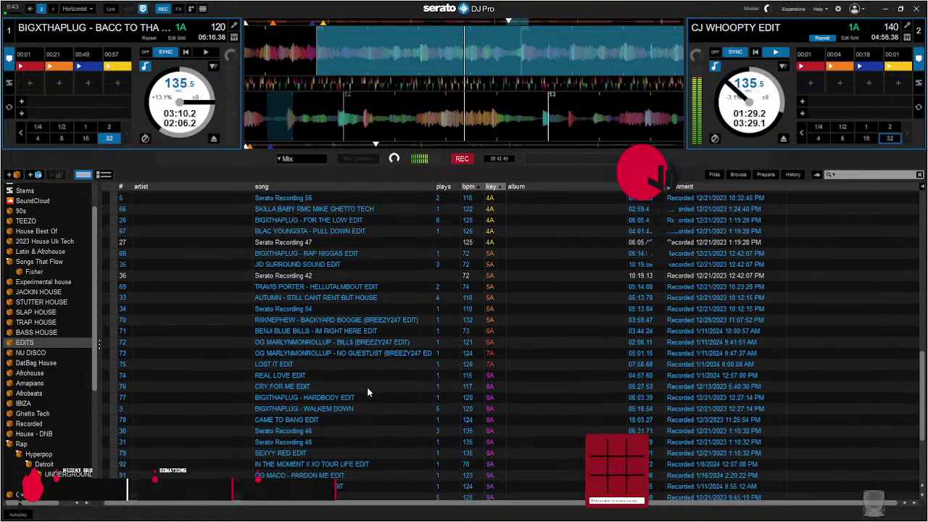
pyautogui.scroll(-2, 367, 383)
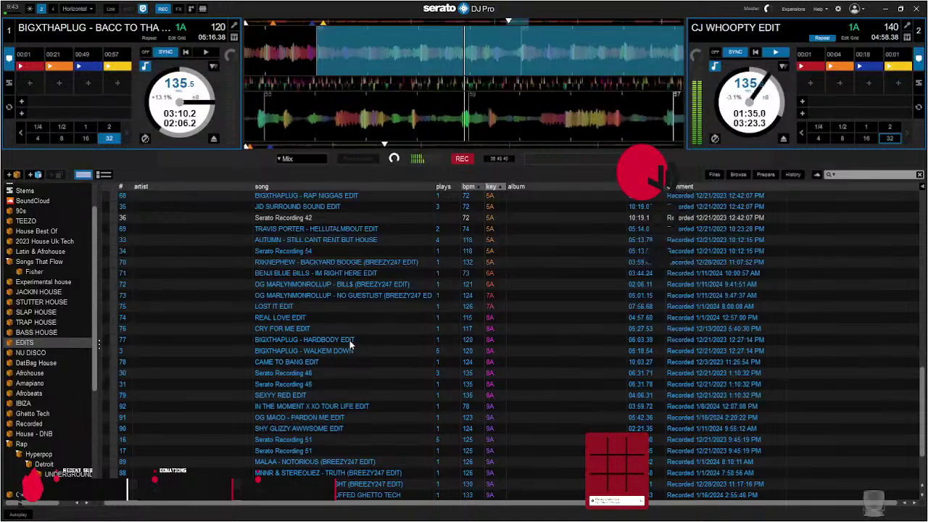
pyautogui.moveTo(350, 345); pyautogui.dragTo(192, 123)
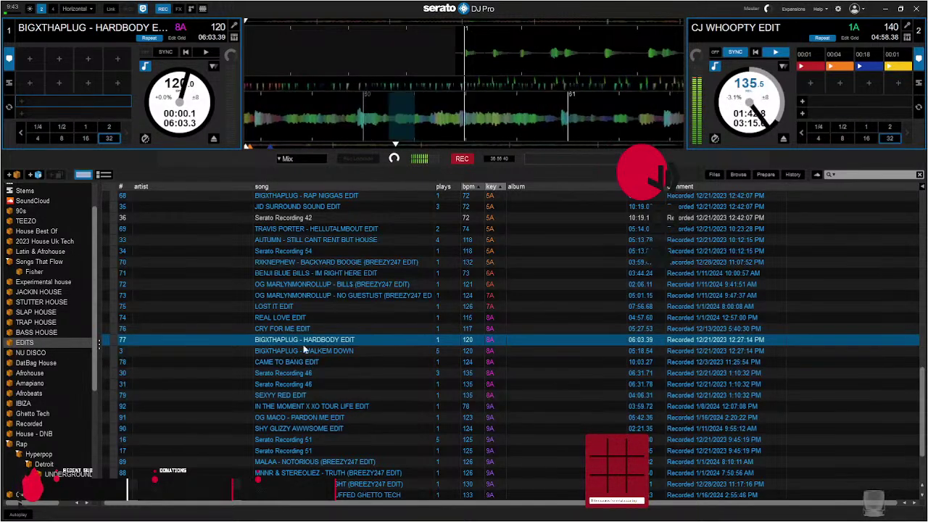
# - Select OG MACO - PARDON ME EDIT in the EDITS crate and load it onto deck 1
pyautogui.press('Down')
pyautogui.press('Down')
pyautogui.press('Down')
pyautogui.press('Down')
pyautogui.press('Down')
pyautogui.press('Down')
pyautogui.press('Down')
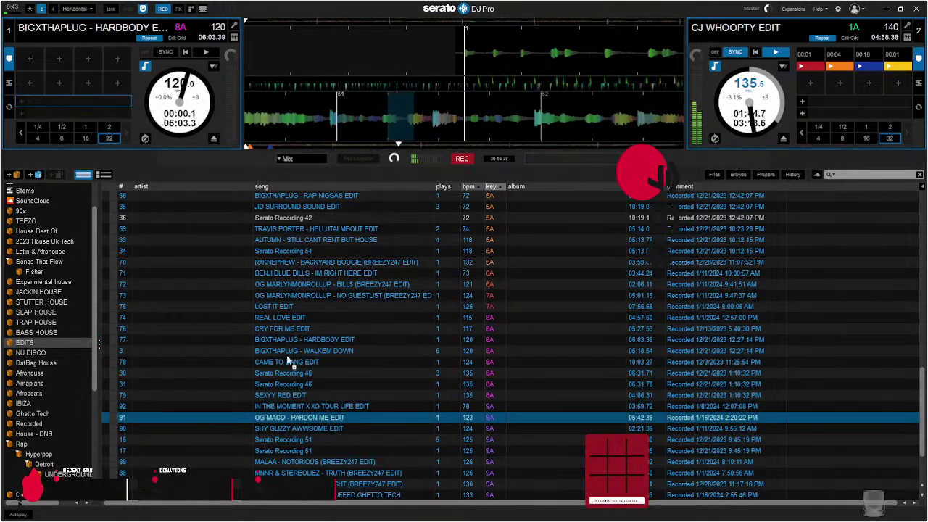
pyautogui.hotkey('shift', 'Left')
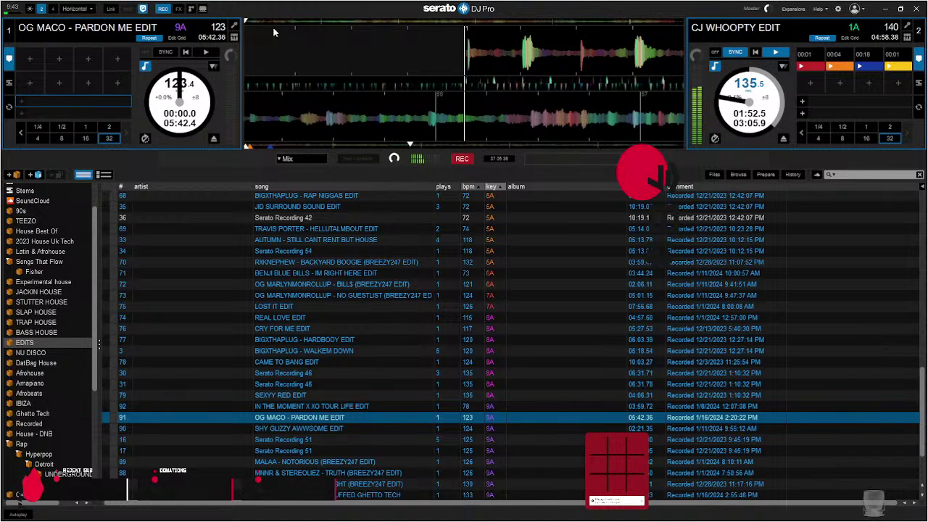
# - Set a first cue point at 00:00 on OG MACO - PARDON ME EDIT and play it synced to 135.5 BPM
pyautogui.press('1')
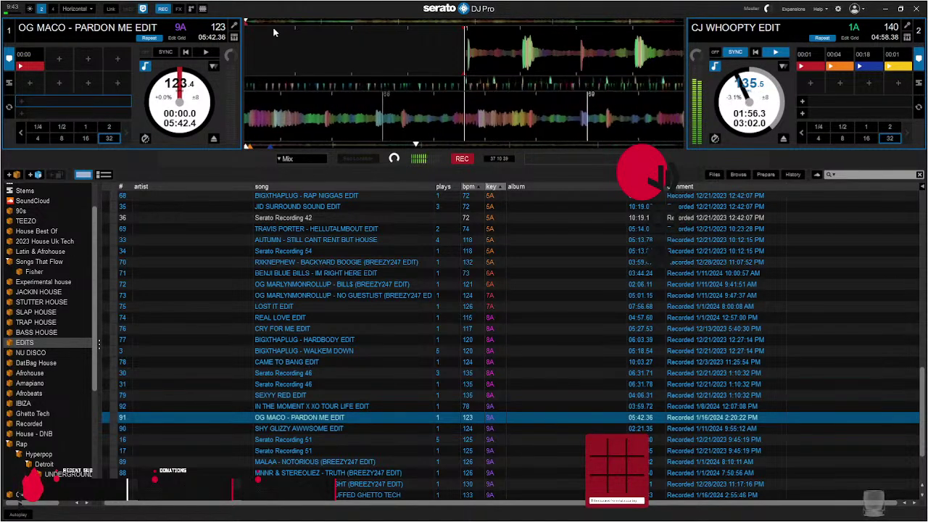
pyautogui.press('q')
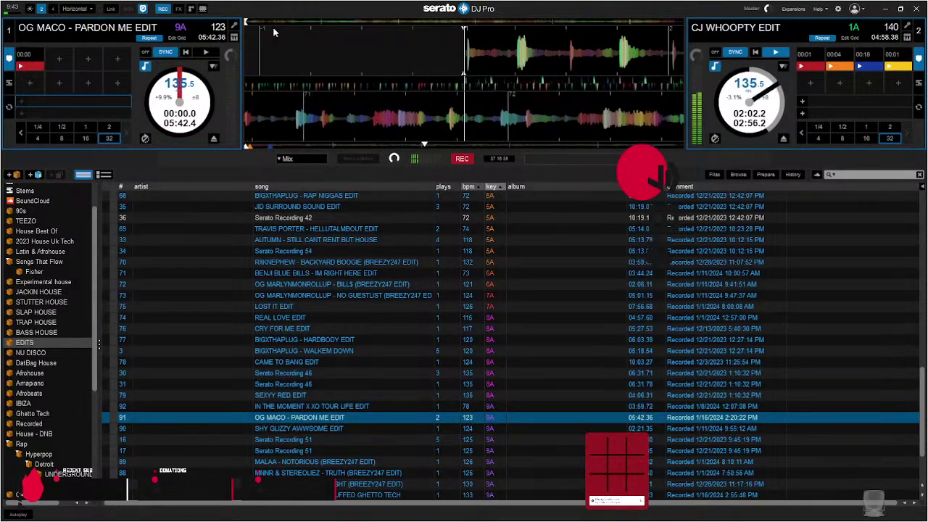
pyautogui.press('w')
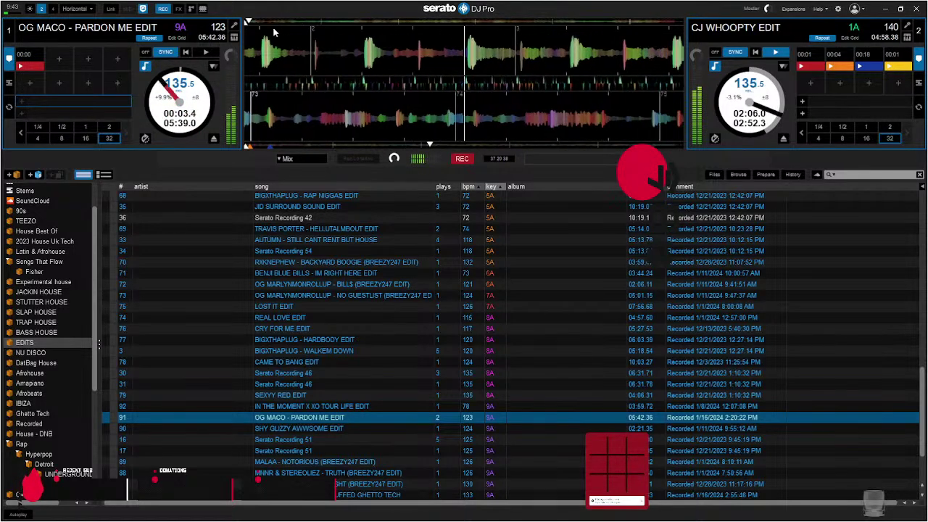
# - Replace deck 1's first cue point with one at 00:01 and play OG MACO - PARDON ME EDIT from there
pyautogui.hotkey('shift', 'Left')
pyautogui.press('w')
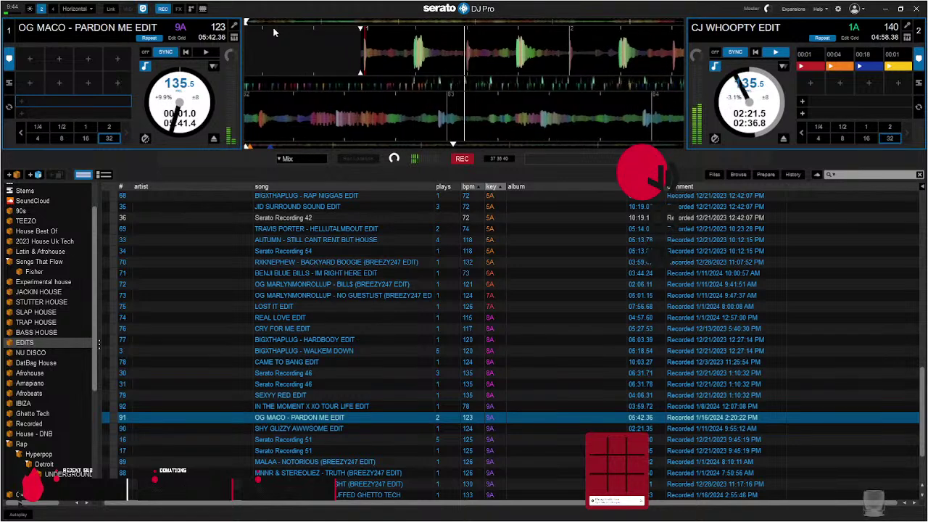
pyautogui.press('1')
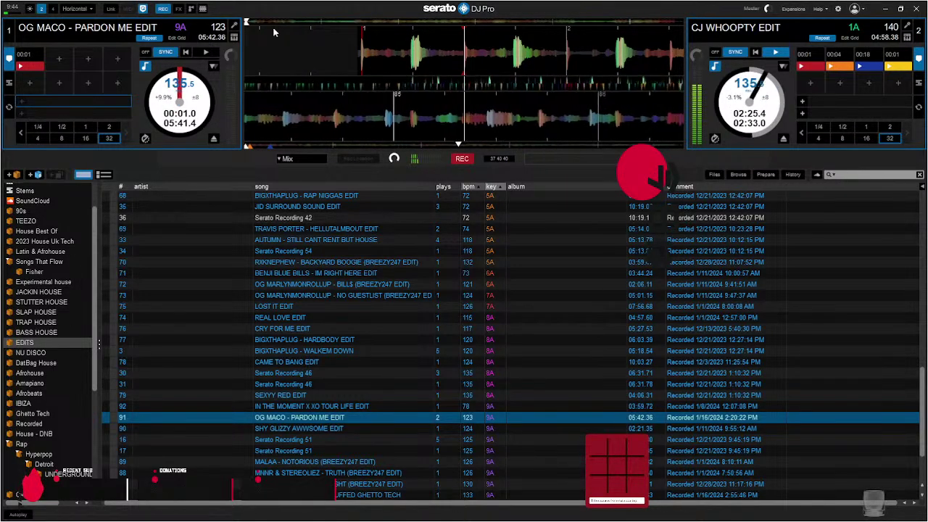
pyautogui.press('w')
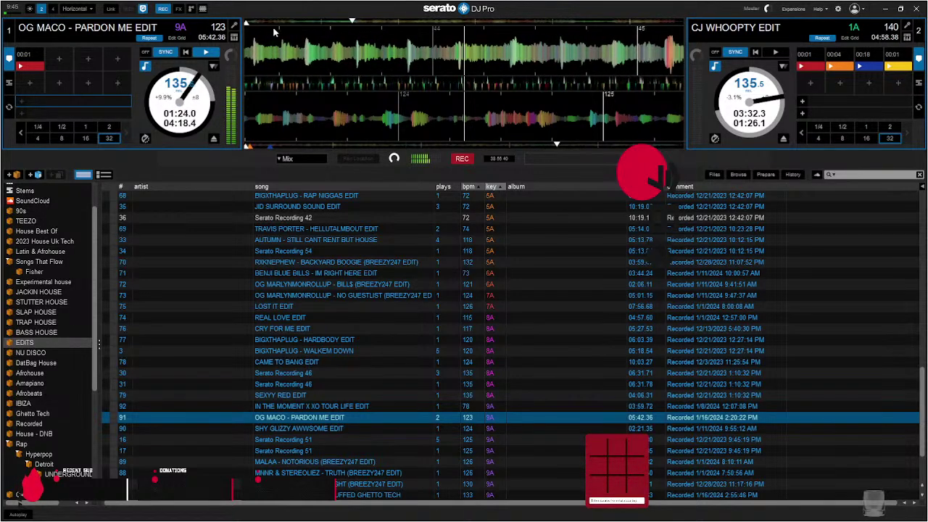
# - Replay OG MACO - PARDON ME EDIT on deck 1 from its first cue point and set a second cue point at 00:08
pyautogui.press('1')
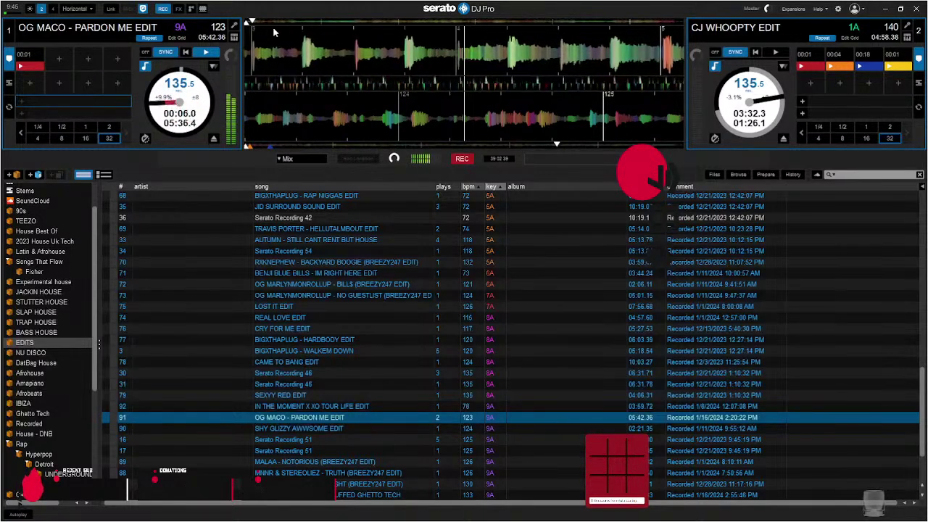
pyautogui.press('2')
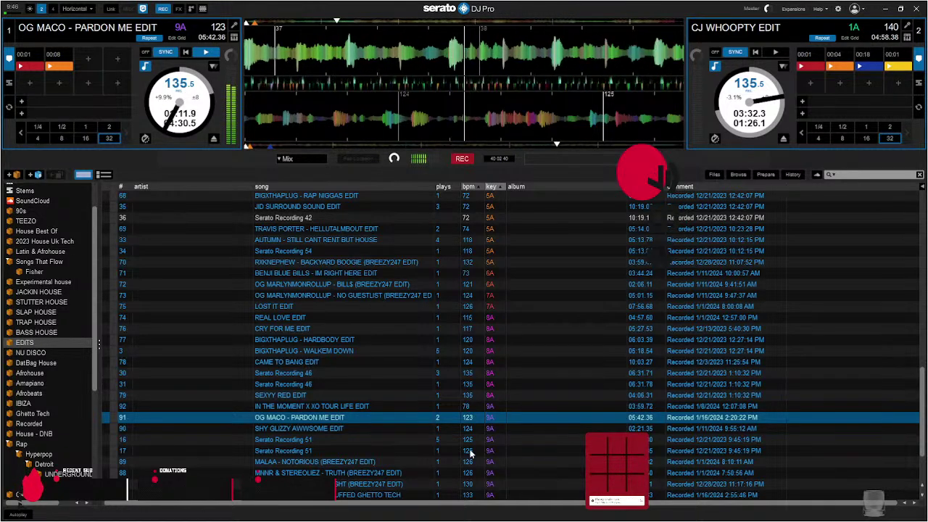
# - Load NLE CHOPPA X SUMMER WALKER EDIT from the EDITS crate onto deck 2 and play it
pyautogui.scroll(-5, 475, 441)
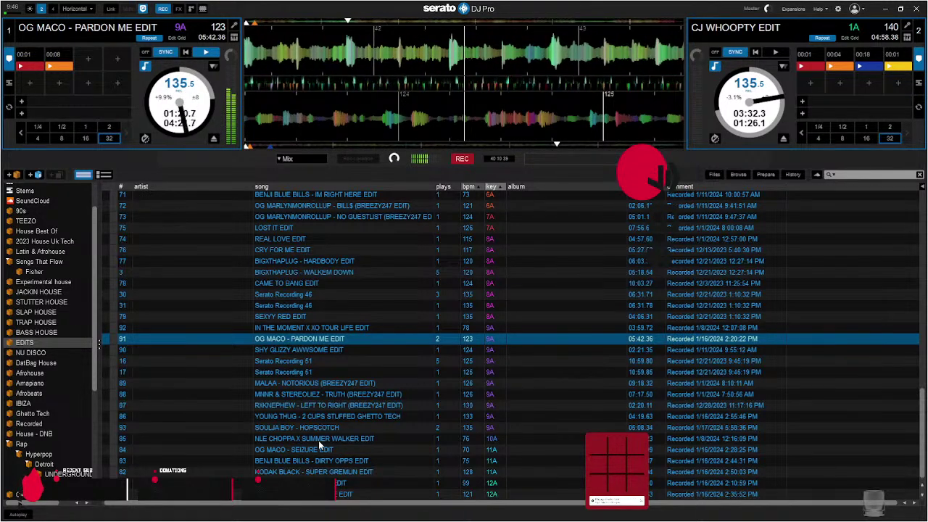
pyautogui.moveTo(319, 439); pyautogui.dragTo(812, 107)
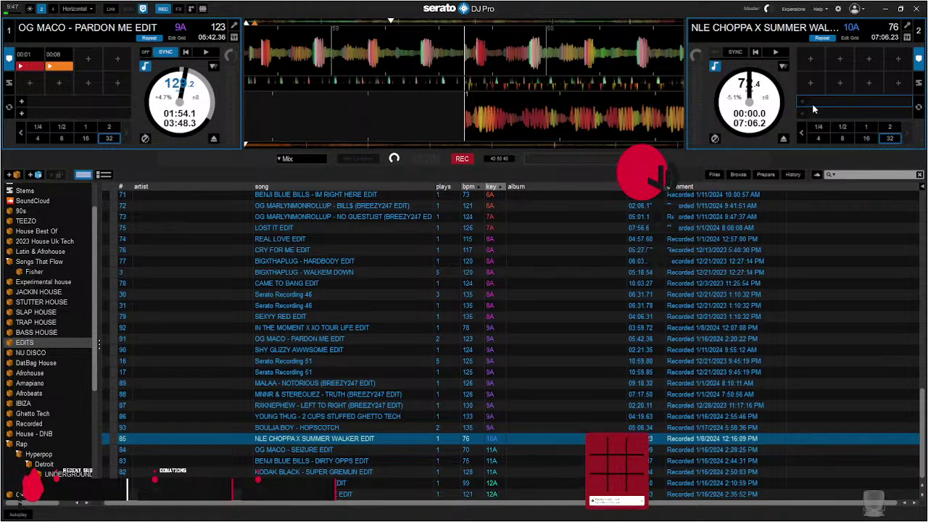
pyautogui.press('space')
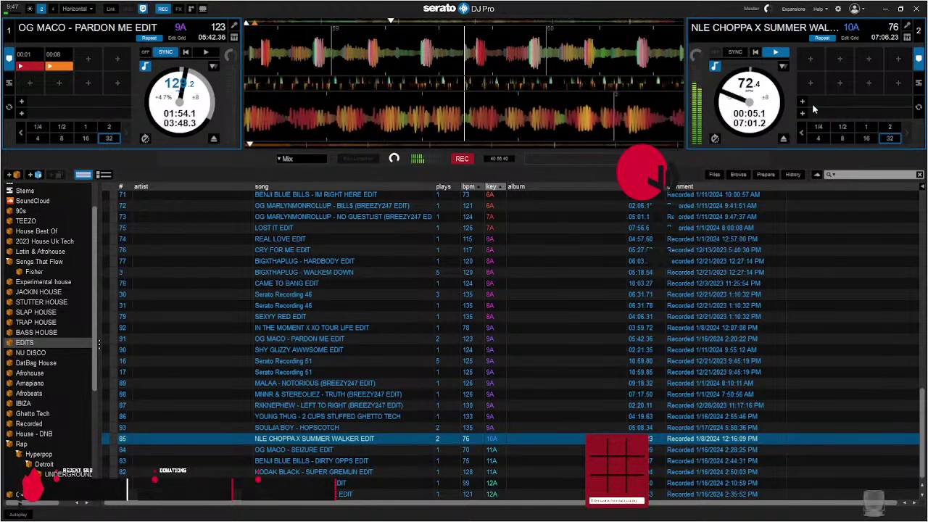
# - Apply brief loops to the NLE CHOPPA track on deck 2 and set its second and third cue points at 00:16 and 00:32
pyautogui.hotkey('ctrl', 'shift', '2')
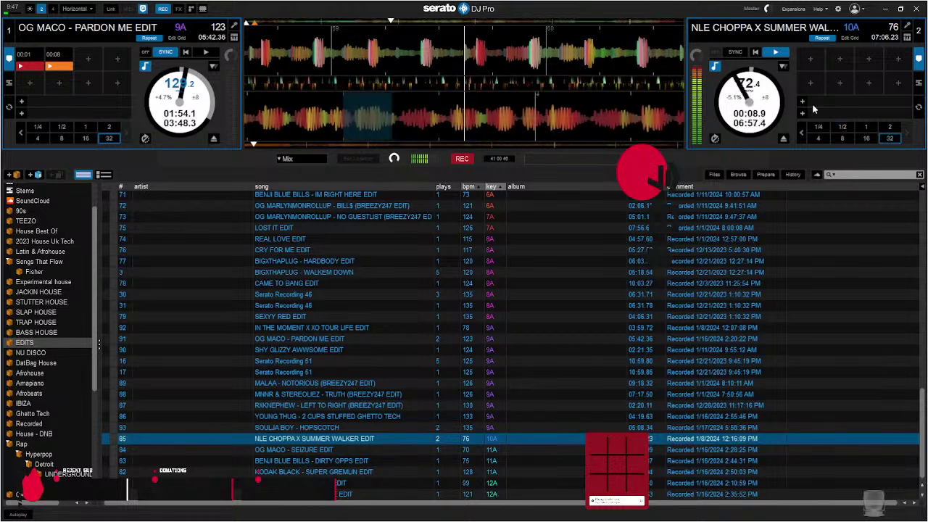
pyautogui.hotkey('ctrl', 'shift', '2')
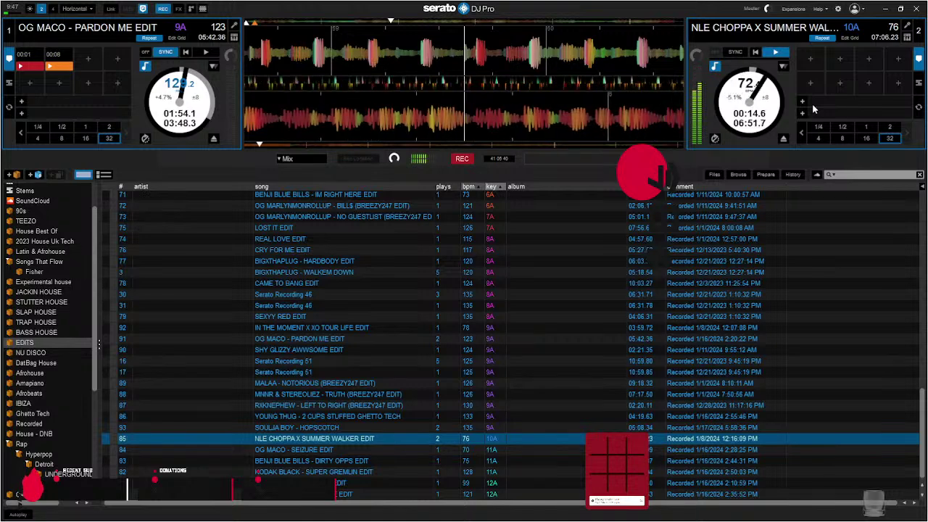
pyautogui.press('6')
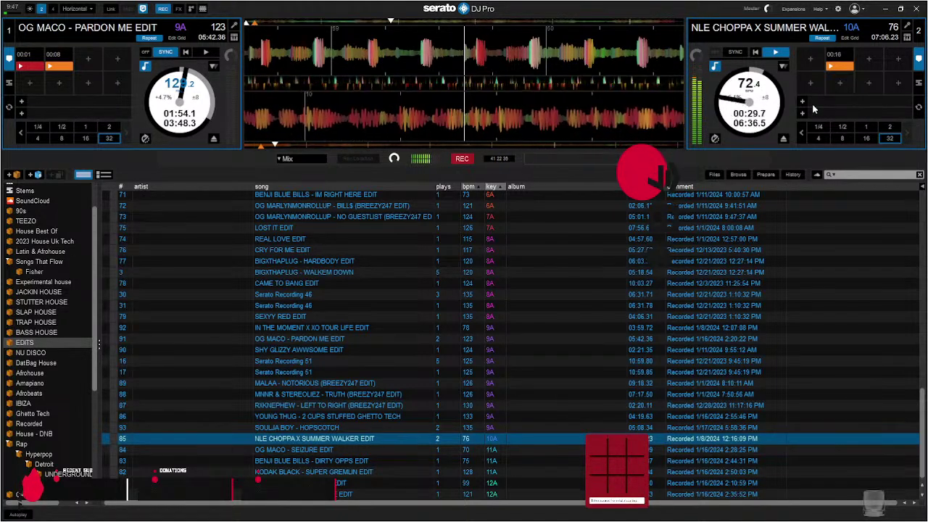
pyautogui.press('7')
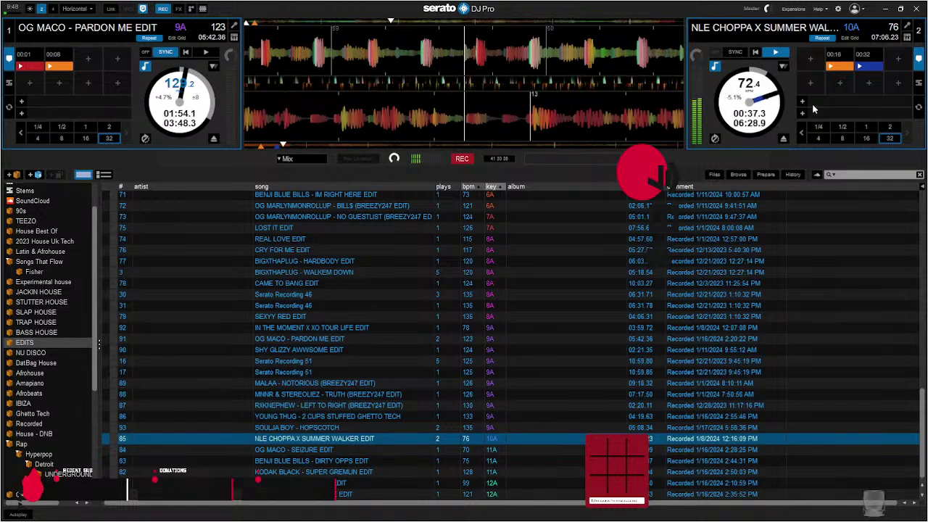
pyautogui.press('7')
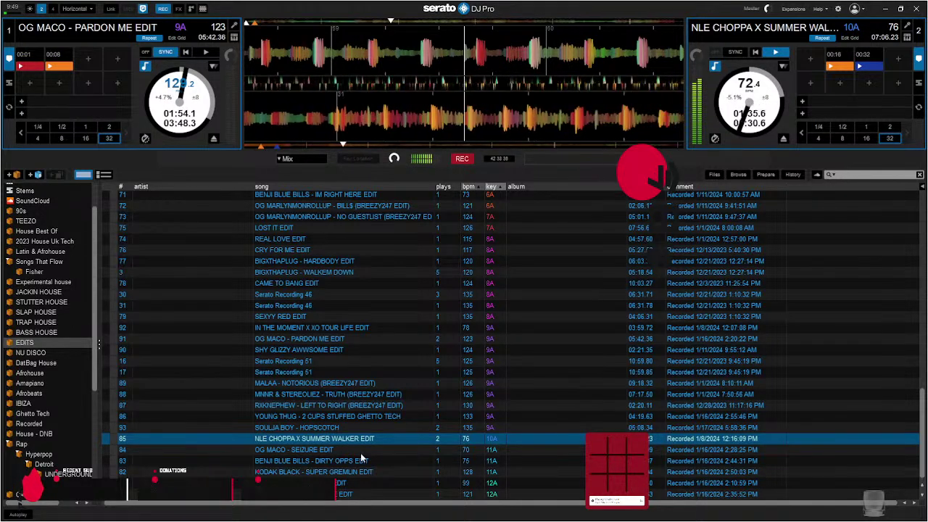
# - Load BABYTRON - YO MOMMA EDIT from the EDITS crate onto deck 1
pyautogui.click(359, 484)
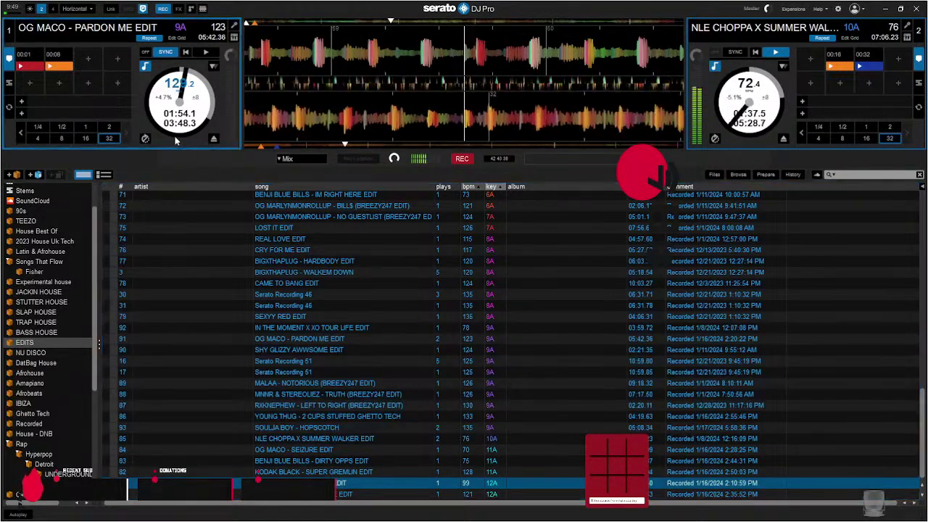
pyautogui.moveTo(359, 482); pyautogui.dragTo(174, 136)
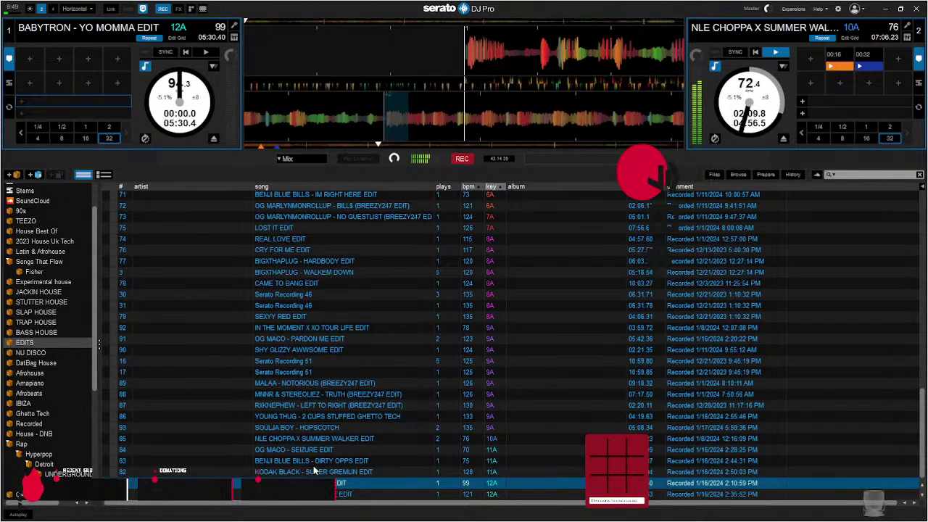
# - Apply short loops, including 1/4 and 1/2 beat, to the playing track on deck 2 and set its fourth cue point at 02:25
pyautogui.hotkey('alt', '2')
pyautogui.hotkey('alt', '2')
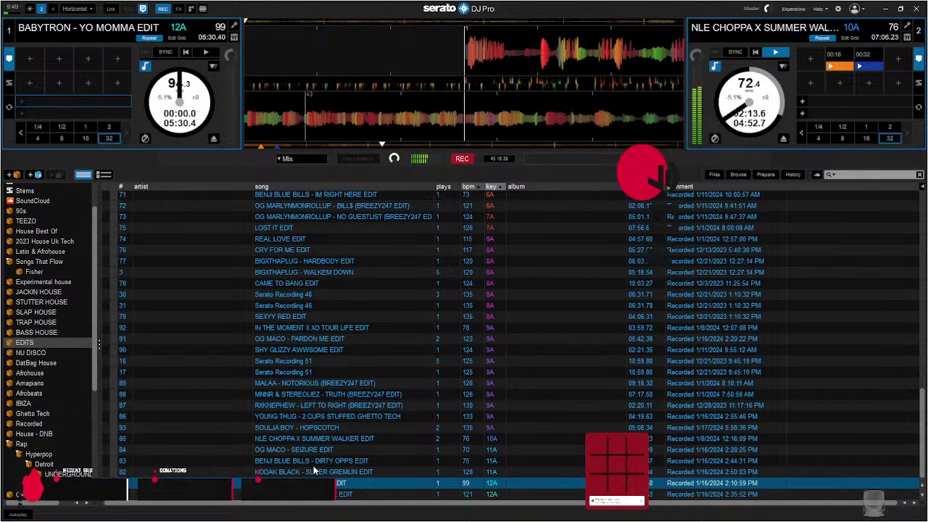
pyautogui.hotkey('alt', '2')
pyautogui.hotkey('alt', '2')
pyautogui.hotkey('alt', '2')
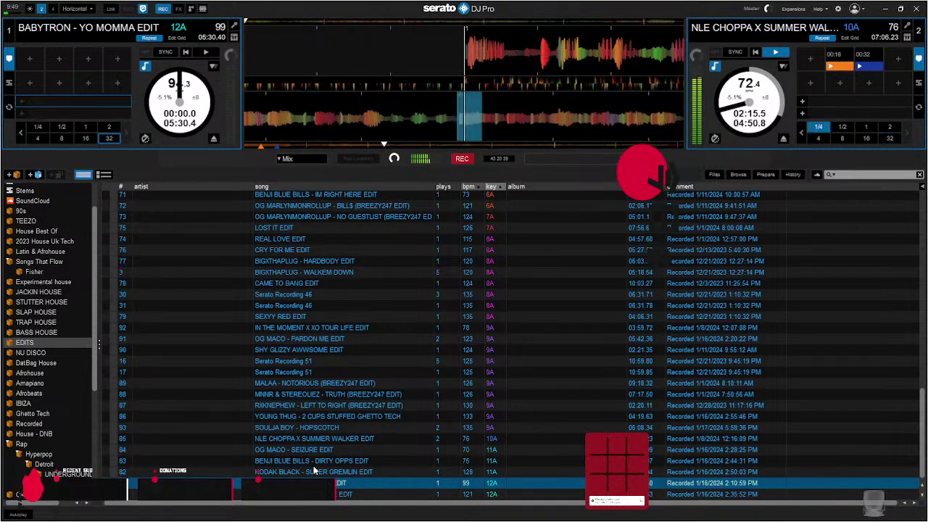
pyautogui.hotkey('alt', '2')
pyautogui.hotkey('alt', '2')
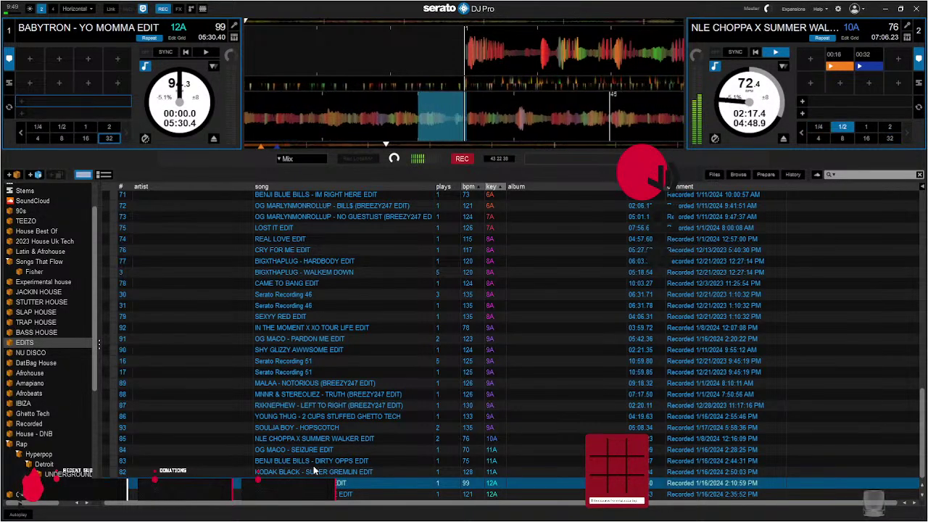
pyautogui.hotkey('alt', '2')
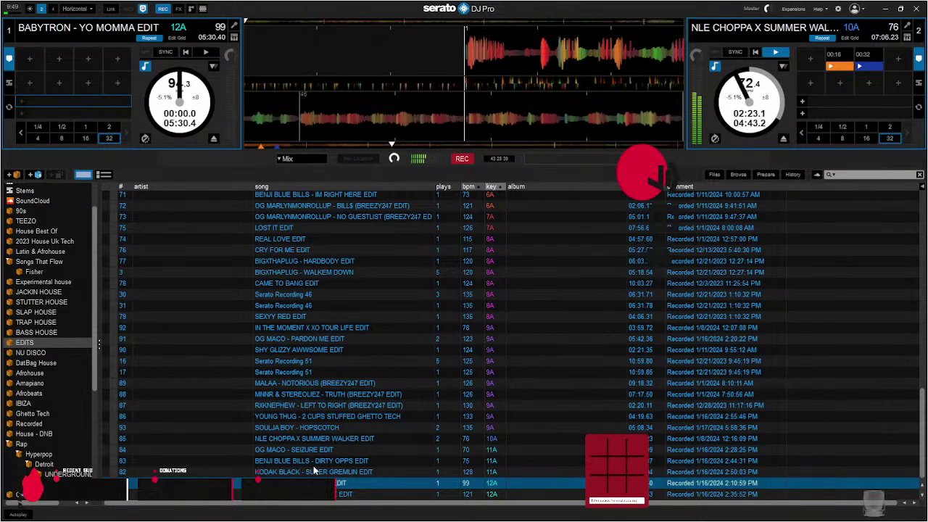
pyautogui.press('8')
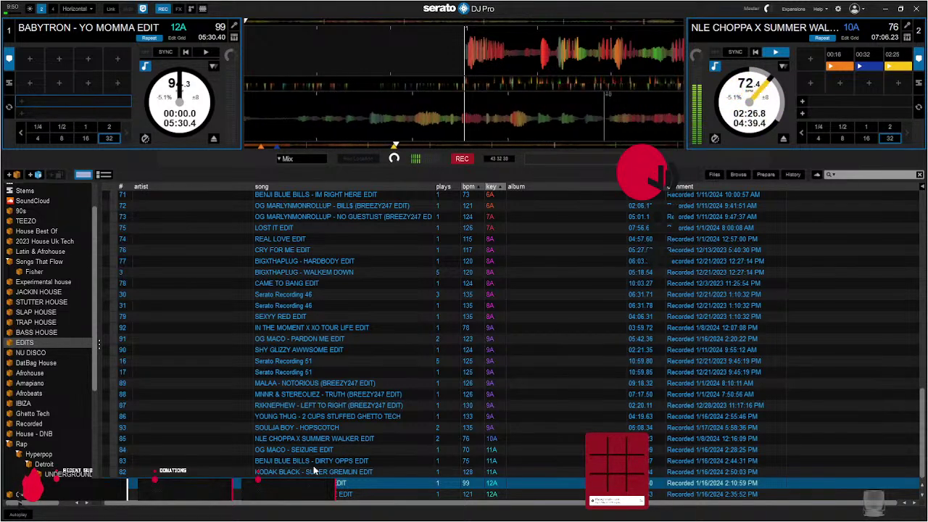
pyautogui.hotkey('alt', '7')
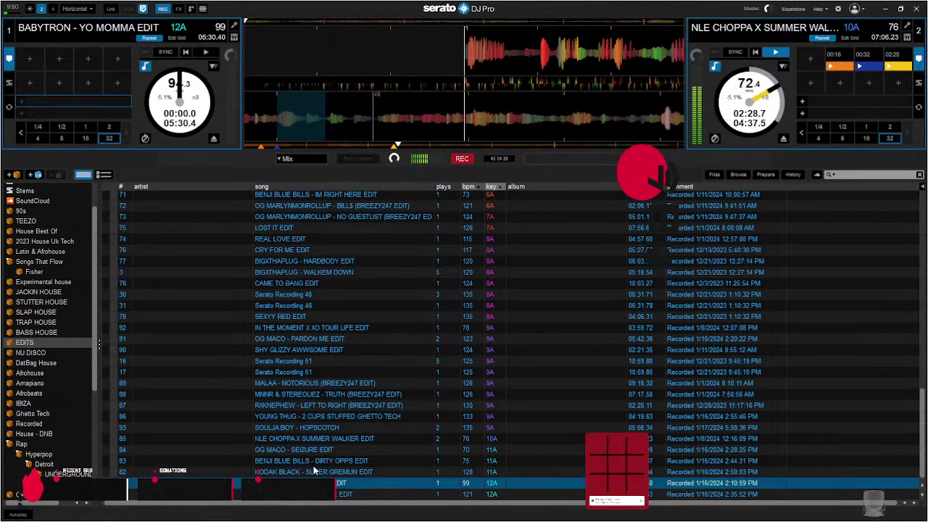
pyautogui.hotkey('alt', '6')
pyautogui.hotkey('alt', '6')
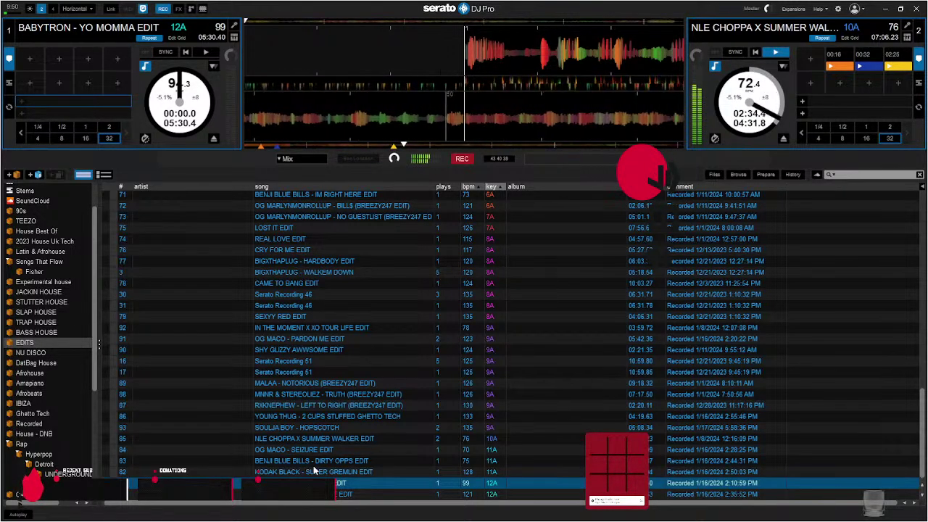
# - Set a first cue point at 00:00 on BABYTRON - YO MOMMA EDIT and switch playback from deck 2 to deck 1
pyautogui.press('1')
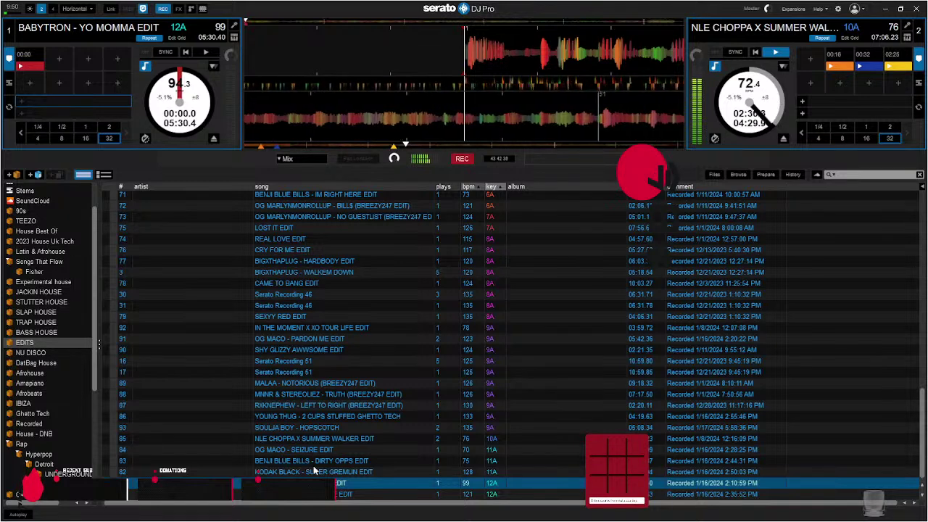
pyautogui.hotkey('alt', '7')
pyautogui.hotkey('alt', '7')
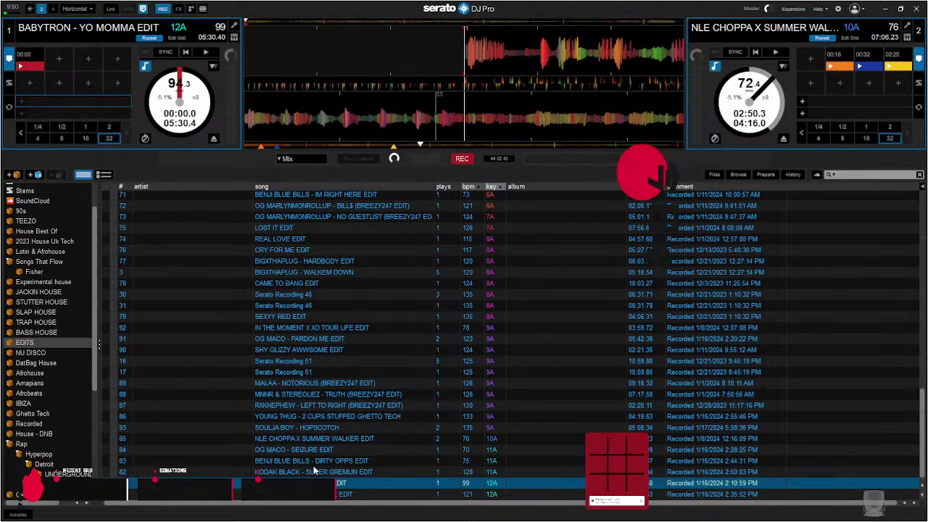
pyautogui.press('w')
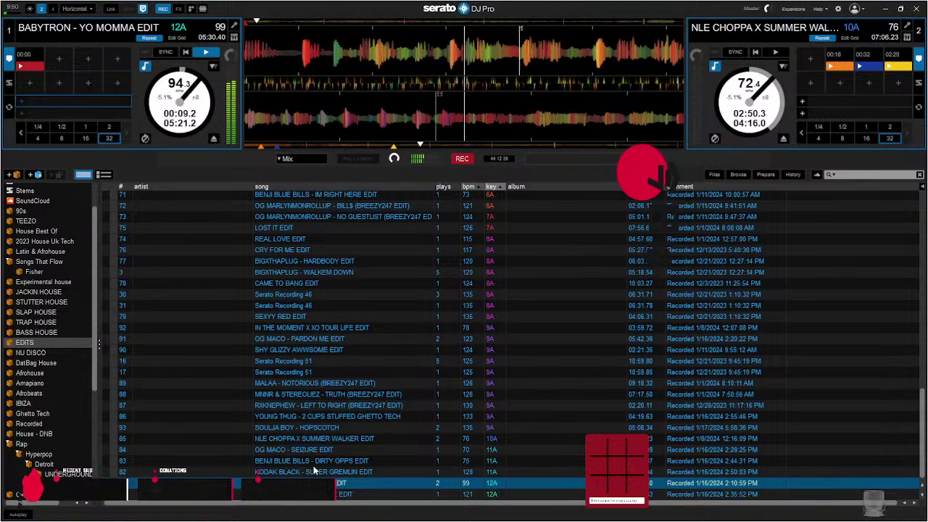
# - Replay BABYTRON - YO MOMMA EDIT from its first cue point and set second and third cue points at 00:10 and 00:19
pyautogui.press('1')
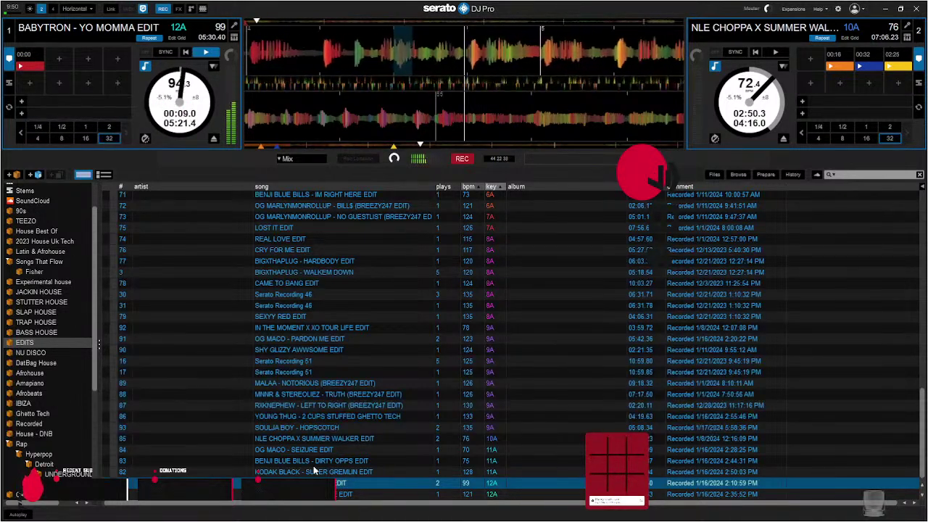
pyautogui.press('1')
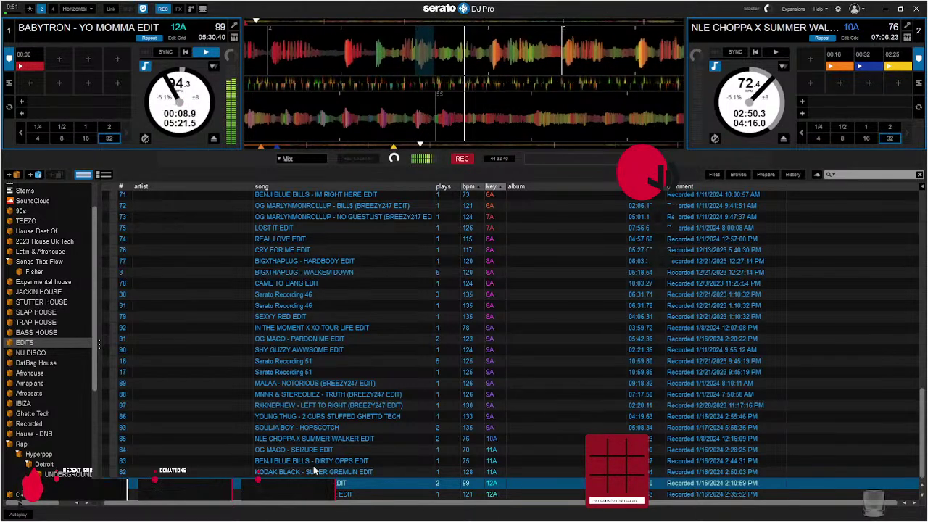
pyautogui.press('2')
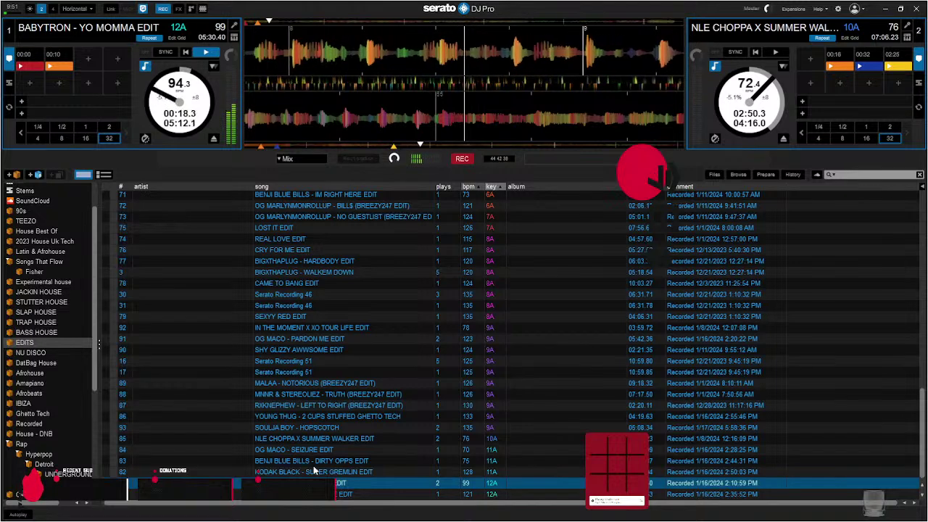
pyautogui.press('3')
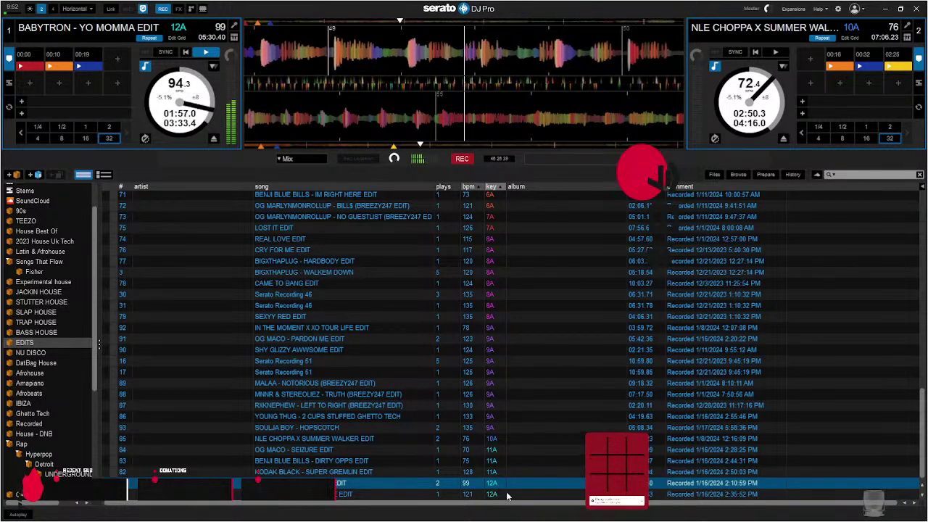
# - Load OG MACO - NO PRESSURE EDIT onto deck 2, sync it to 94.3 BPM and set its first cue point at 00:02
pyautogui.click(313, 496)
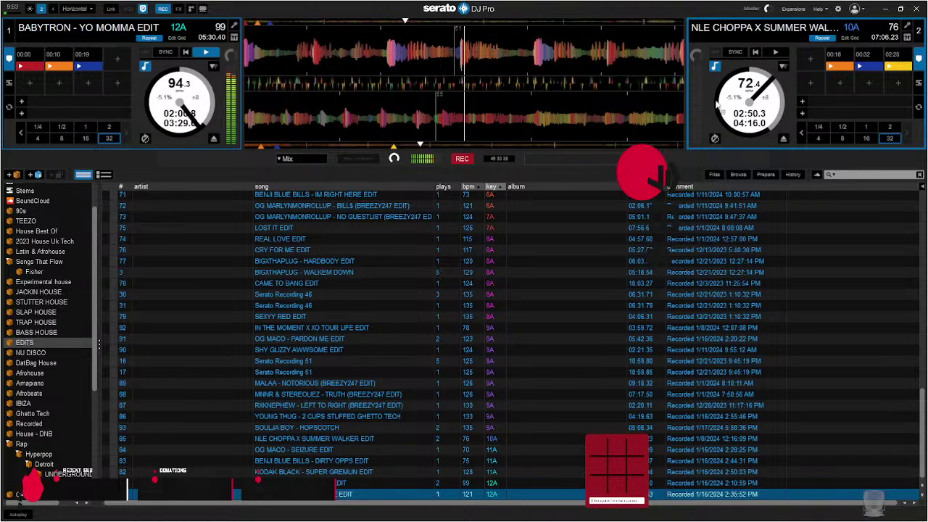
pyautogui.hotkey('shift', 'Right')
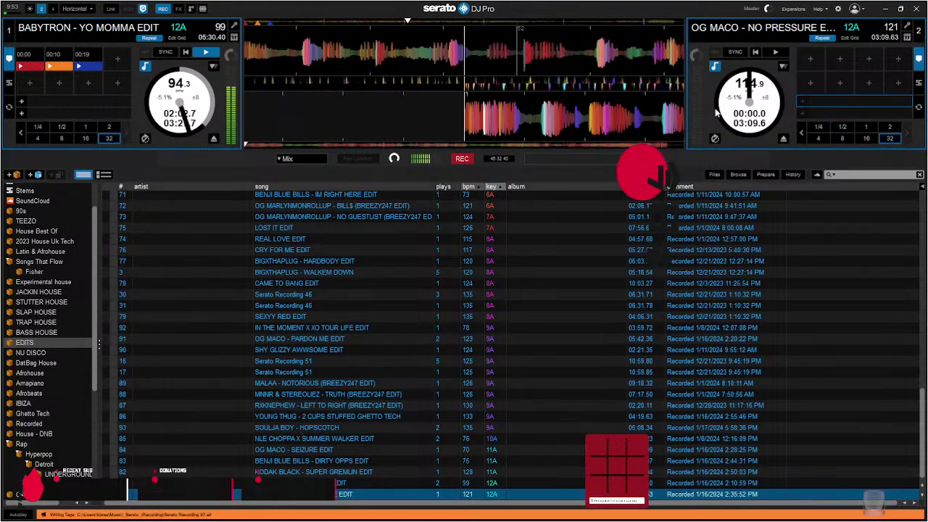
pyautogui.press('h')
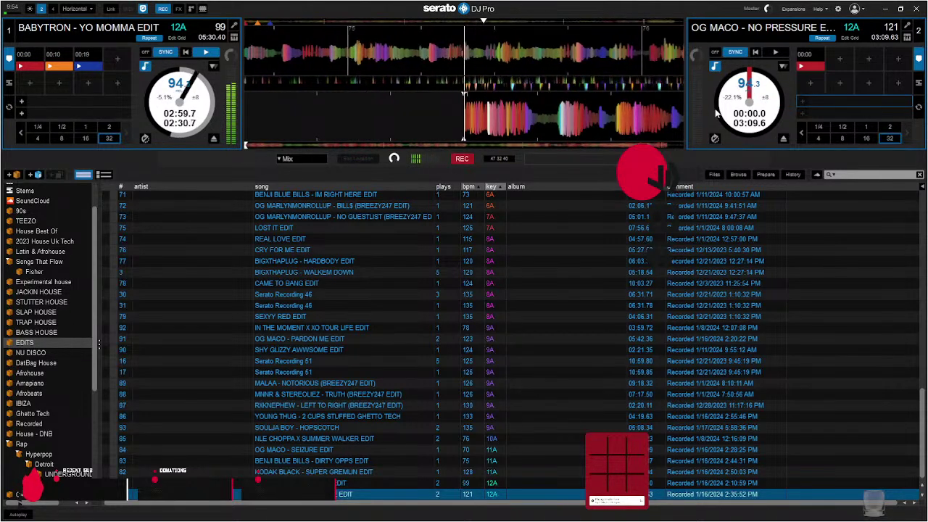
pyautogui.click(716, 113)
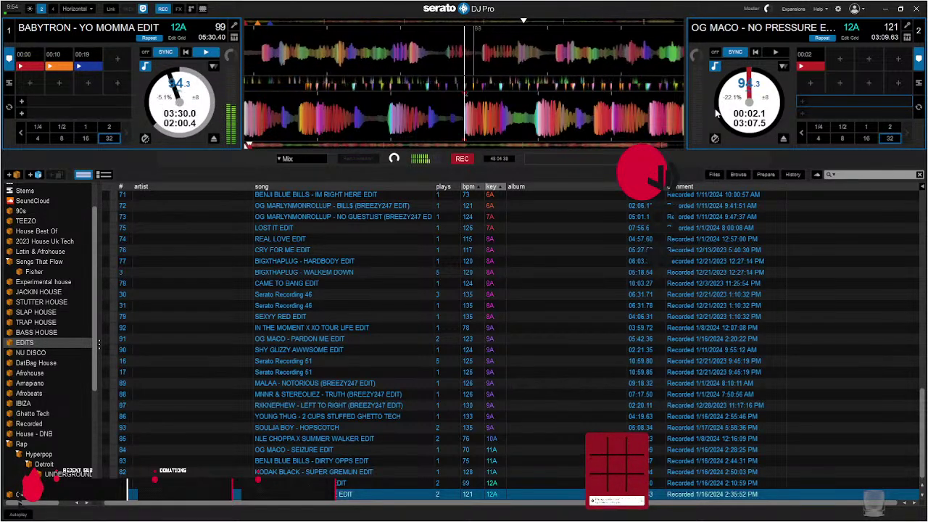
# - Apply short loops to BABYTRON - YO MOMMA EDIT around 03:55 and stop deck 1
pyautogui.hotkey('alt', '2')
pyautogui.hotkey('alt', '2')
pyautogui.hotkey('alt', '2')
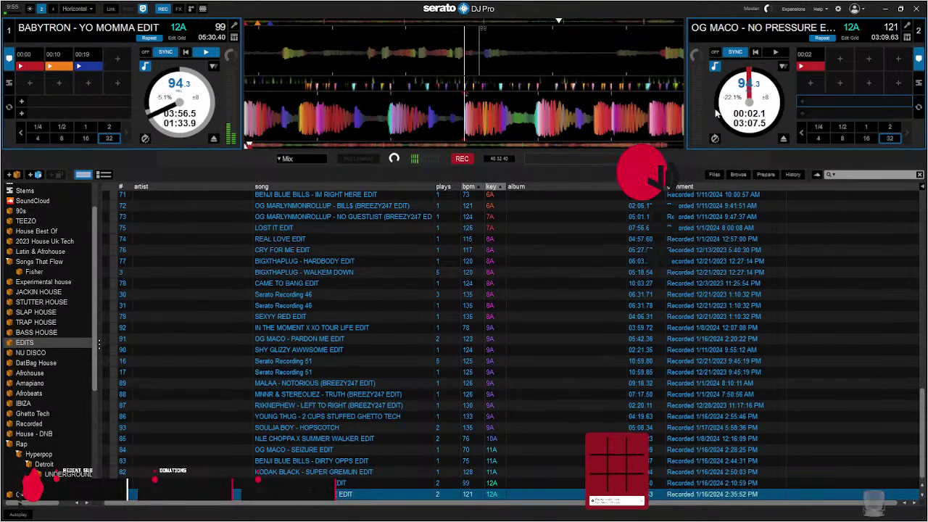
pyautogui.press('w')
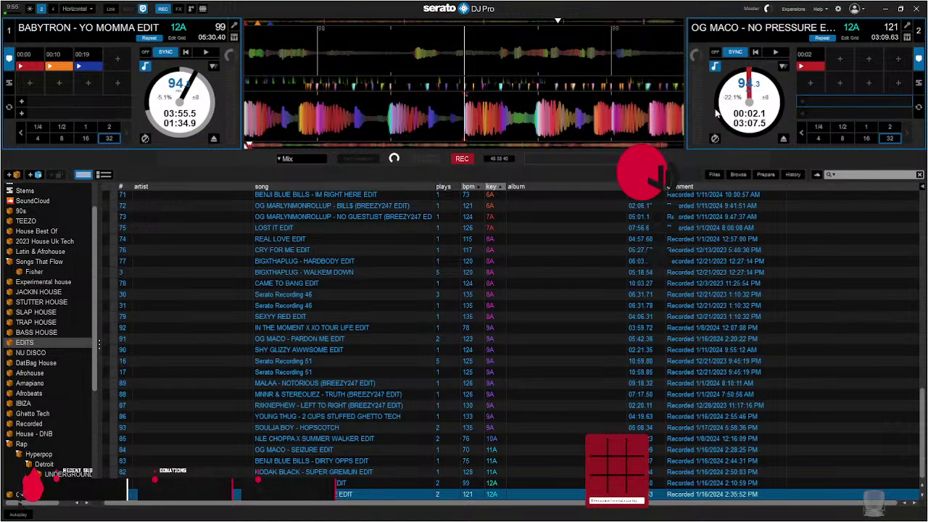
# - Play OG MACO - NO PRESSURE EDIT on deck 2 from its first cue point and raise the synced tempo to 111.5 BPM
pyautogui.press('s')
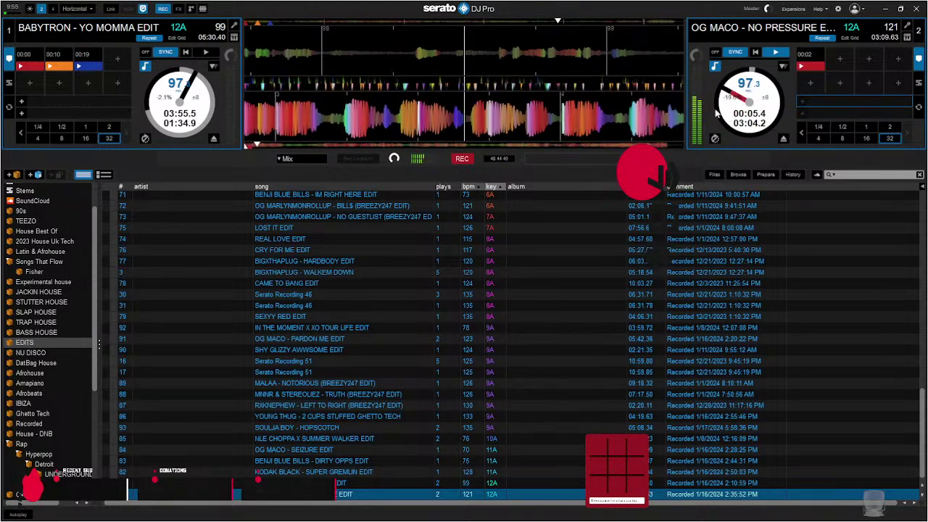
pyautogui.press('6')
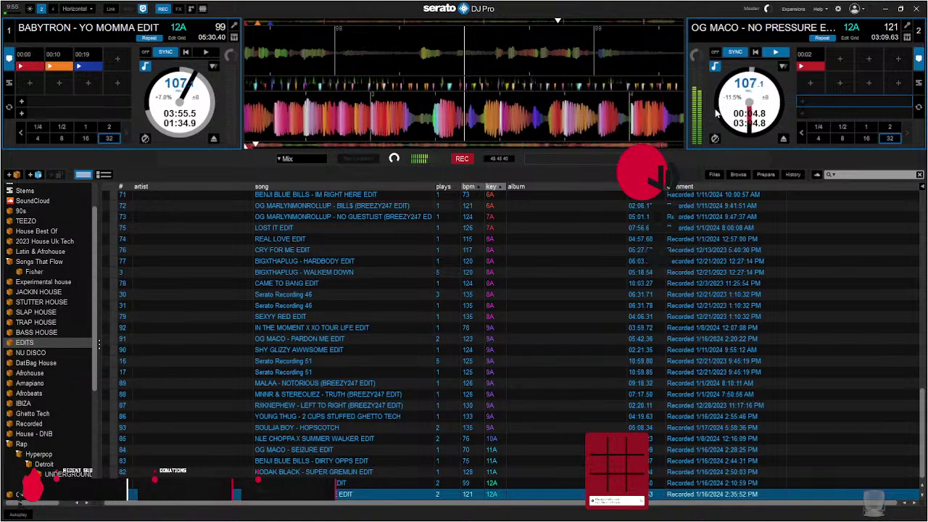
pyautogui.press('6')
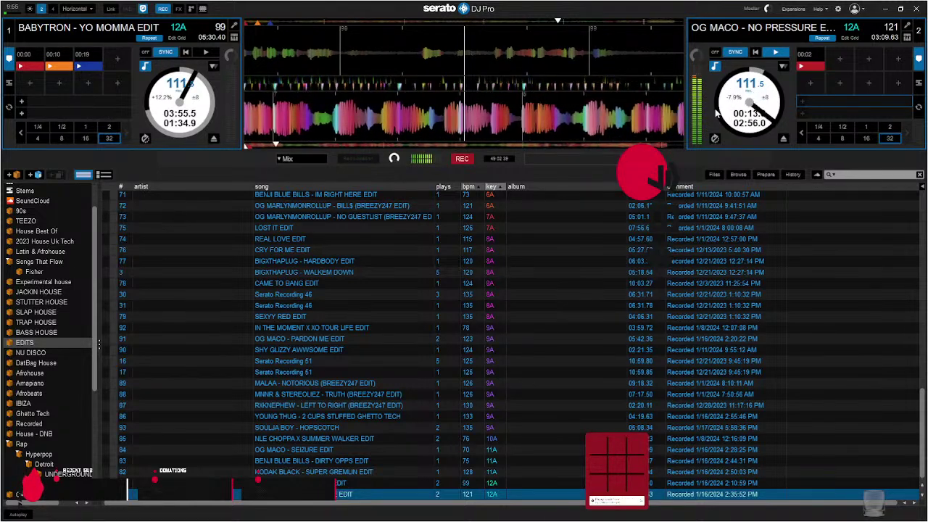
# - Set a second cue point at 00:14 on OG MACO - NO PRESSURE EDIT while it plays on deck 2
pyautogui.press('7')
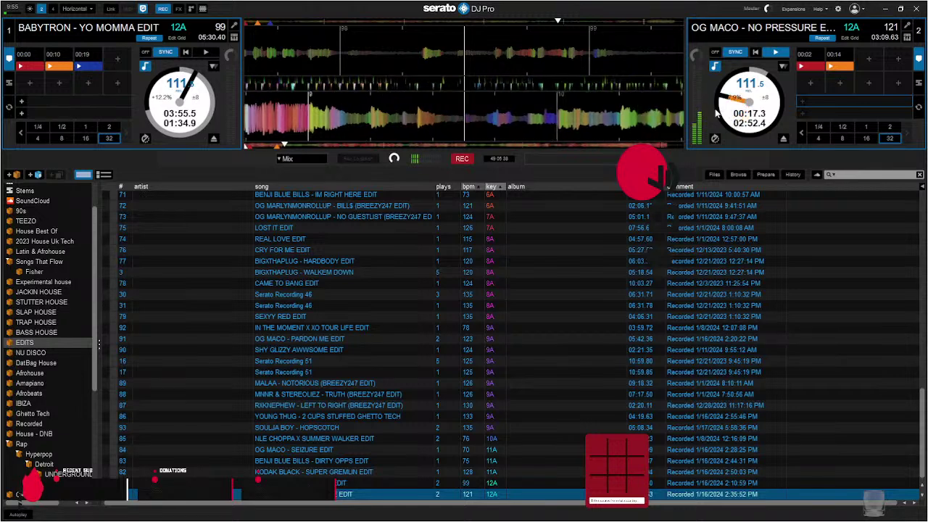
pyautogui.hotkey('alt', '7')
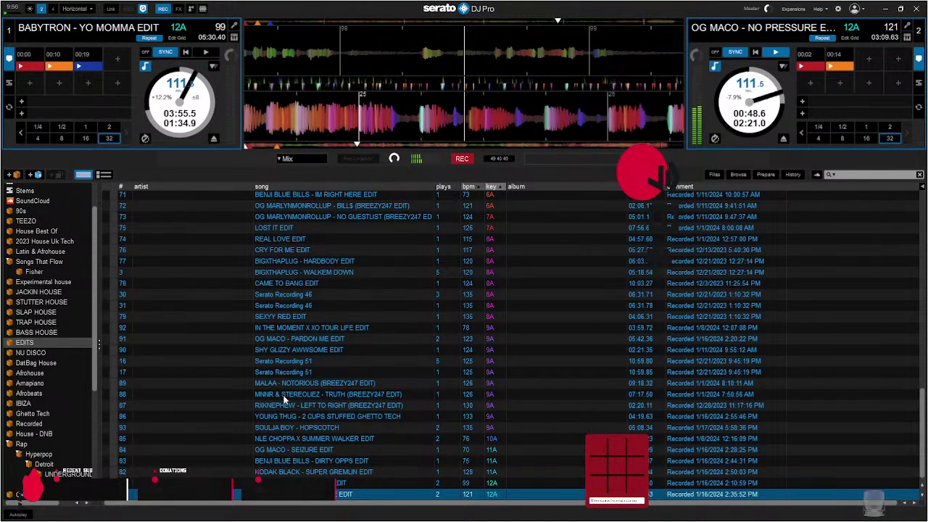
# - Load OG MARLYNMONROLLUP - NO GUESTLIST (BREEZY247 EDIT) from the EDITS crate onto deck 1 and start playing it
pyautogui.scroll(1, 290, 368)
pyautogui.scroll(4, 288, 368)
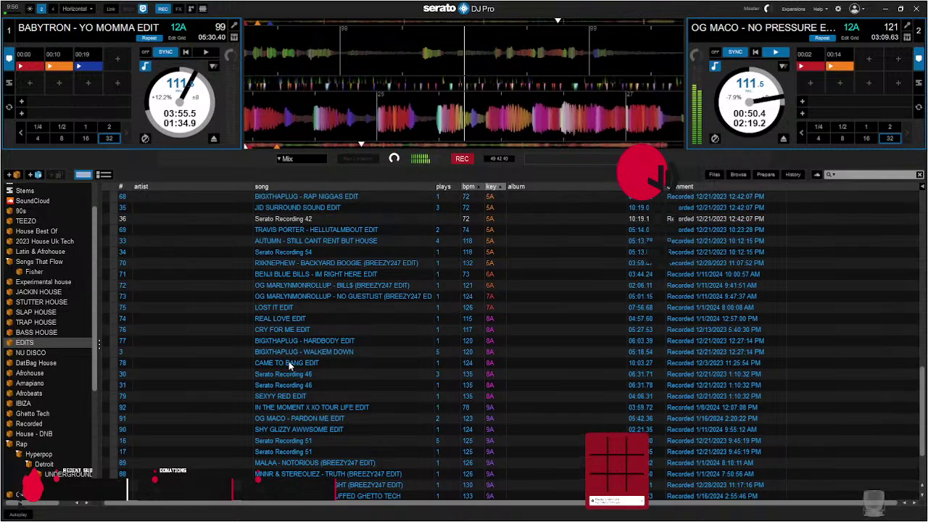
pyautogui.scroll(1, 289, 367)
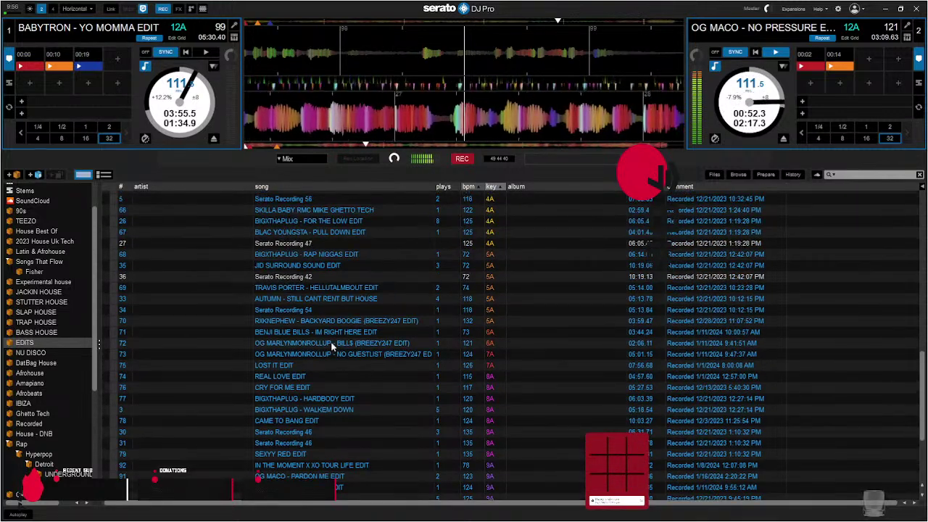
pyautogui.moveTo(331, 354); pyautogui.dragTo(183, 138)
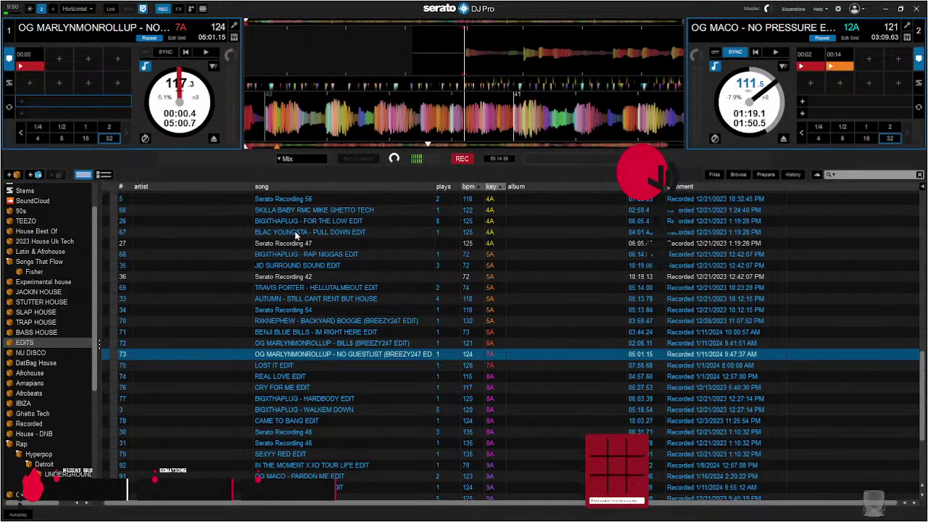
pyautogui.press('w')
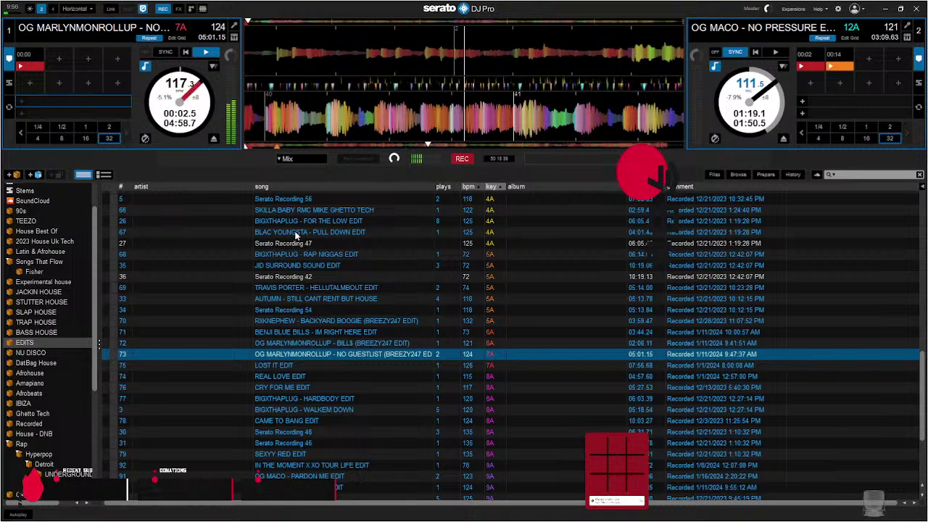
# - Set a second cue point at 00:16 on the OG MARLYNMONROLLUP track playing on deck 1
pyautogui.hotkey('alt', '2')
pyautogui.hotkey('alt', '2')
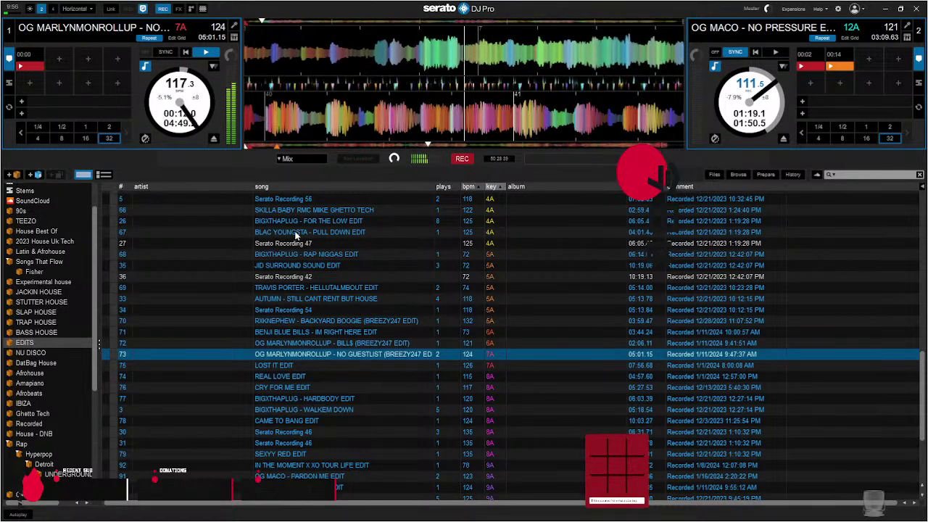
pyautogui.hotkey('alt', '2')
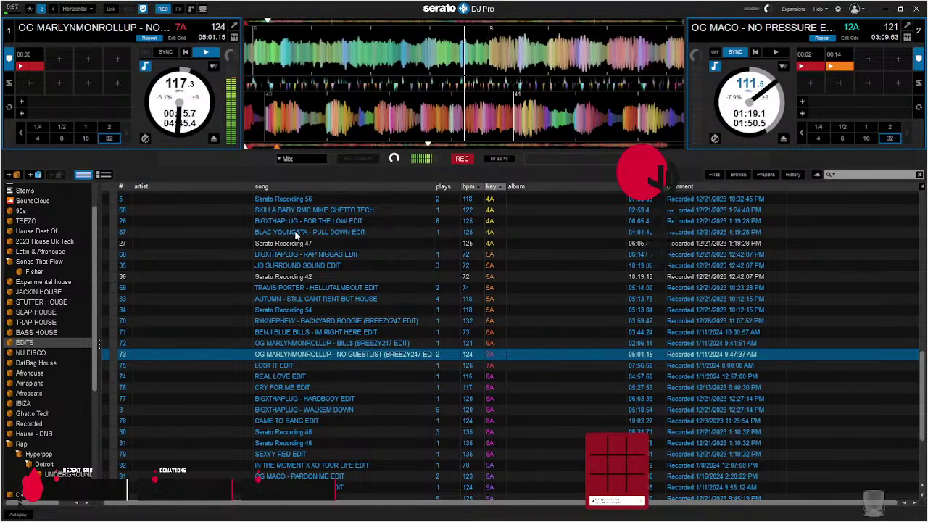
pyautogui.press('2')
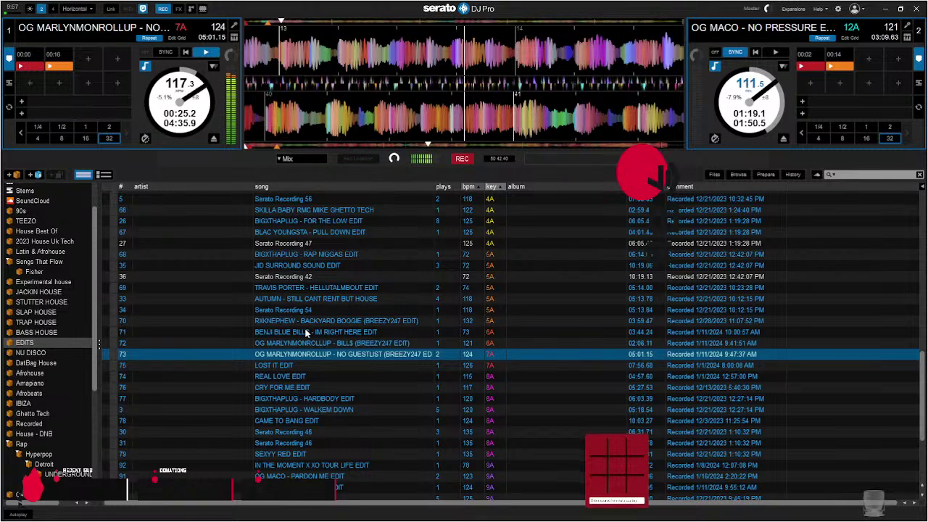
# - Briefly apply a 1/2-beat loop to the deck 1 track around 00:55 and set its third cue point at 01:03
pyautogui.scroll(1, 56, 373)
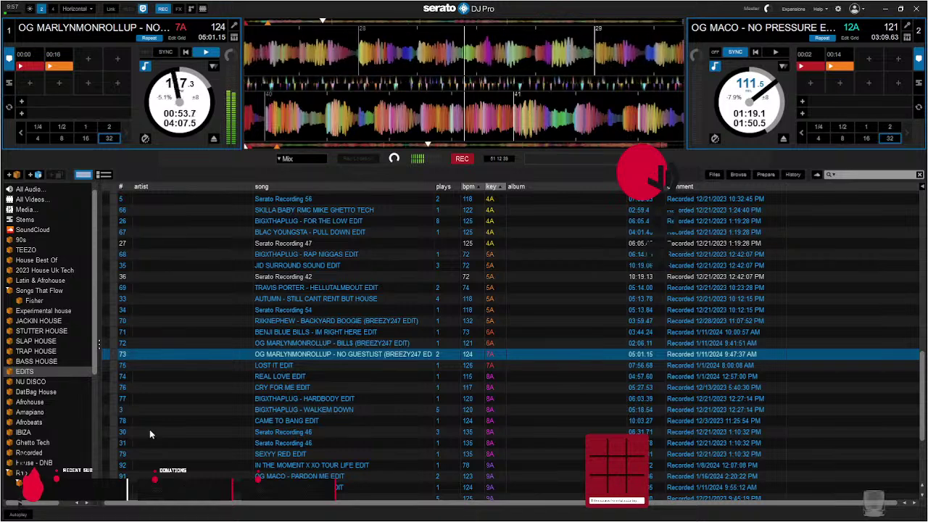
pyautogui.hotkey('ctrl', '2')
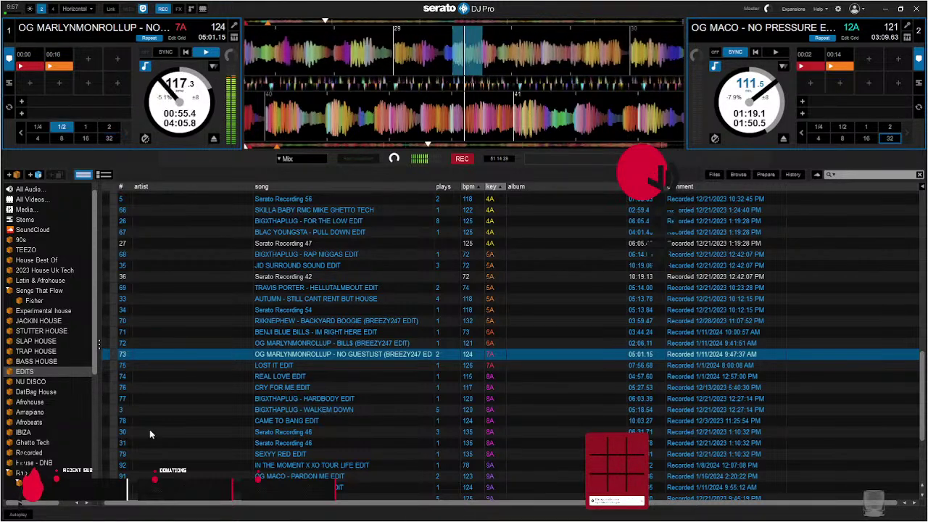
pyautogui.hotkey('ctrl', '2')
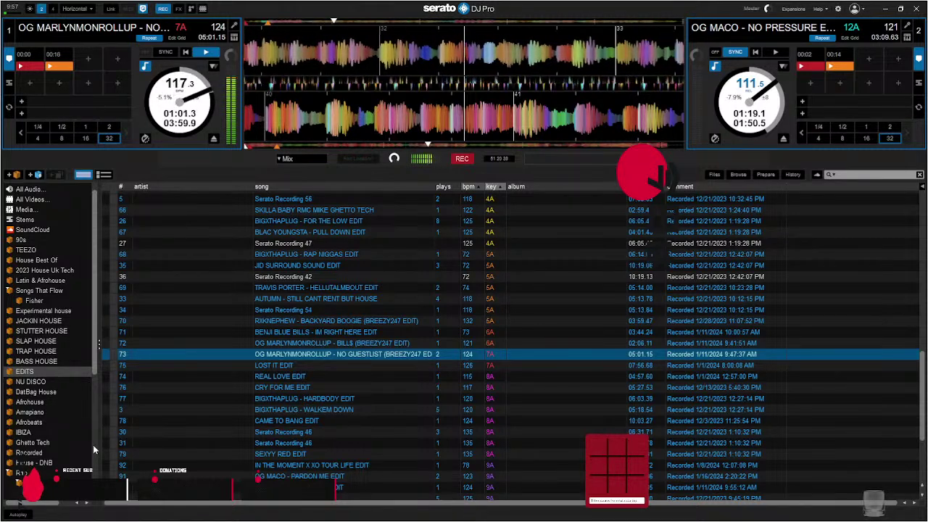
pyautogui.press('3')
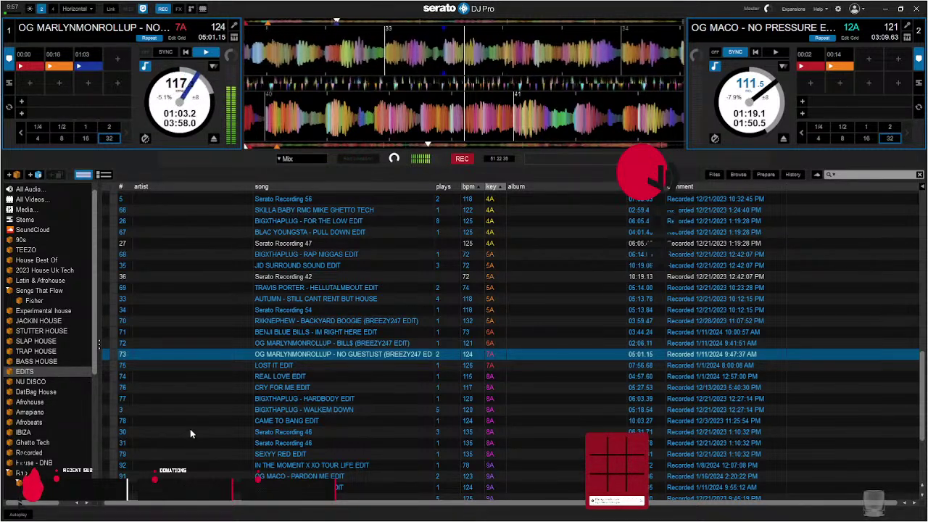
# - Search the Rap crate for "never lose" and load Flo Milli - Never Lose Me (Visualizer) onto deck 2
pyautogui.scroll(-3, 305, 363)
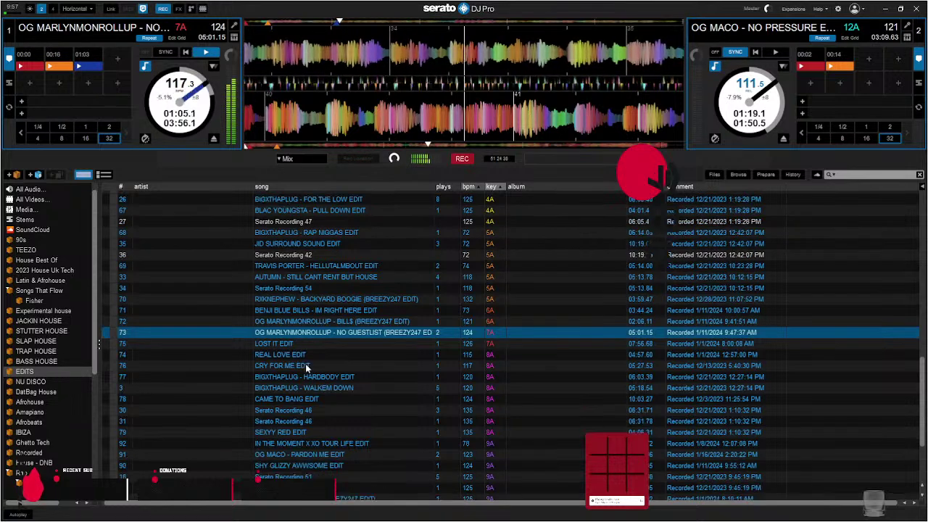
pyautogui.scroll(-1, 305, 354)
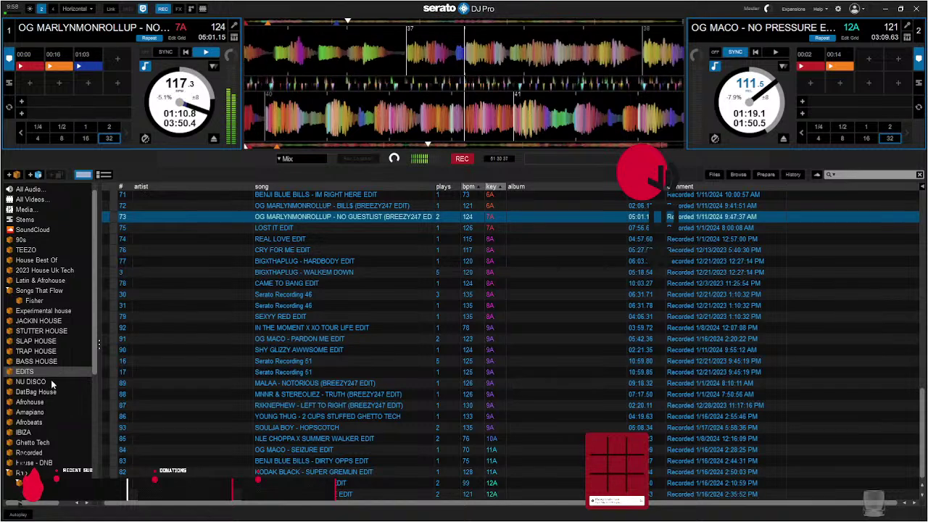
pyautogui.click(22, 473)
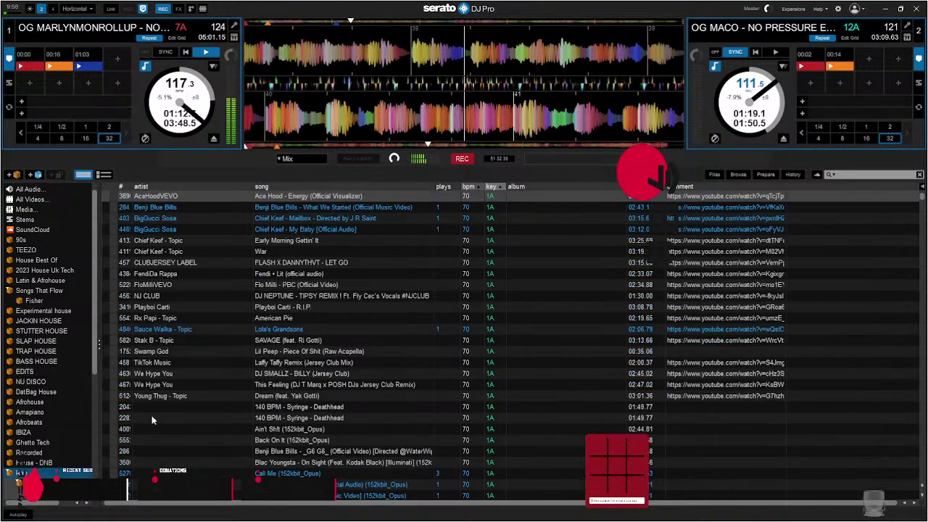
pyautogui.click(845, 177)
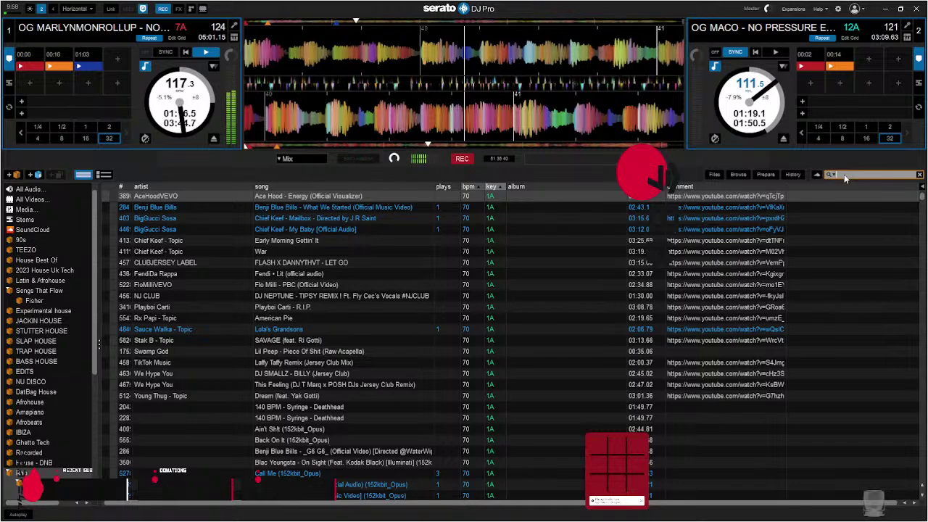
pyautogui.write('never')
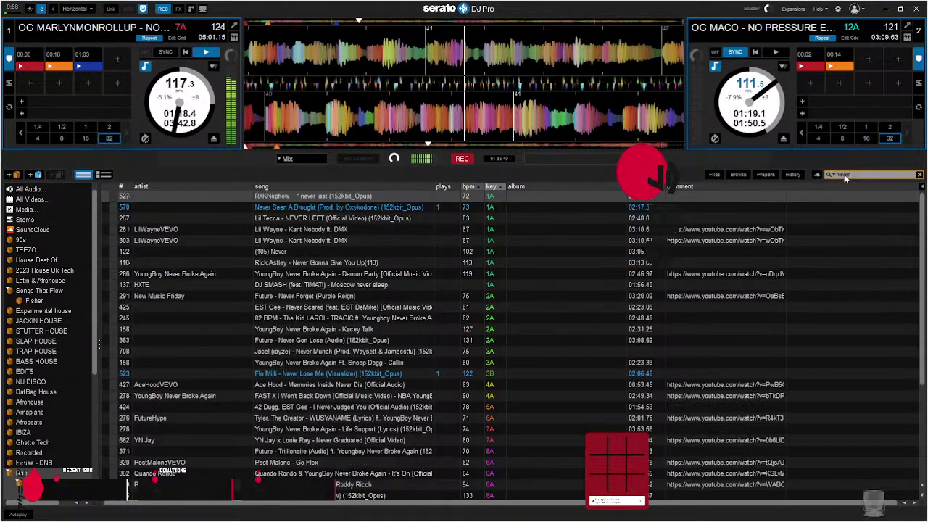
pyautogui.write(' lo')
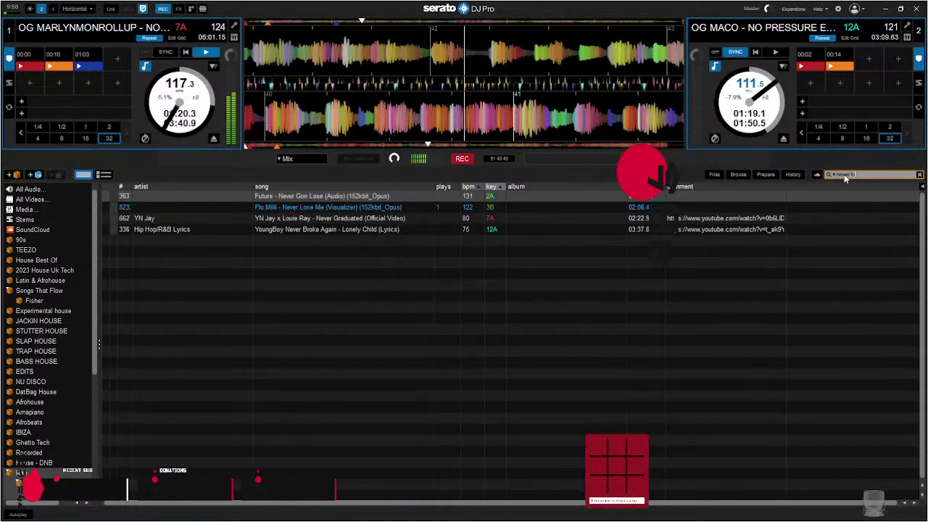
pyautogui.write('se')
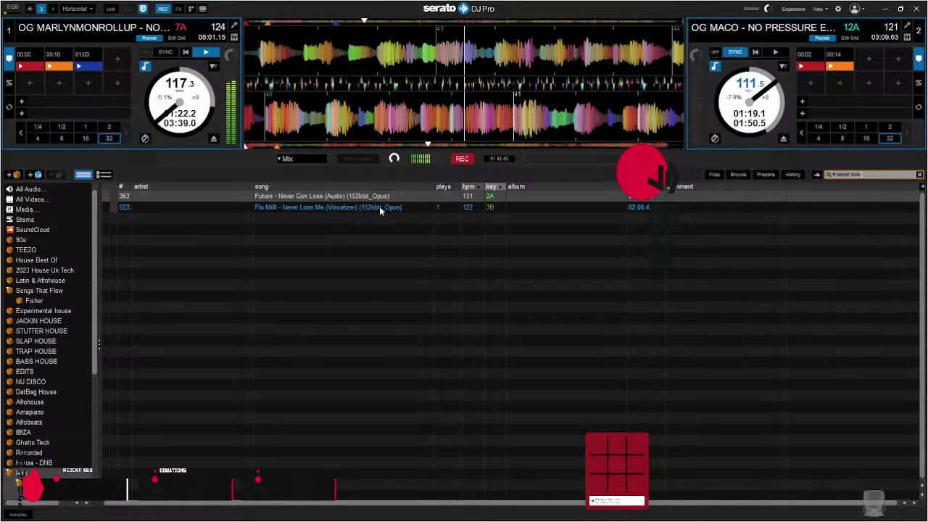
pyautogui.moveTo(380, 210); pyautogui.dragTo(770, 86)
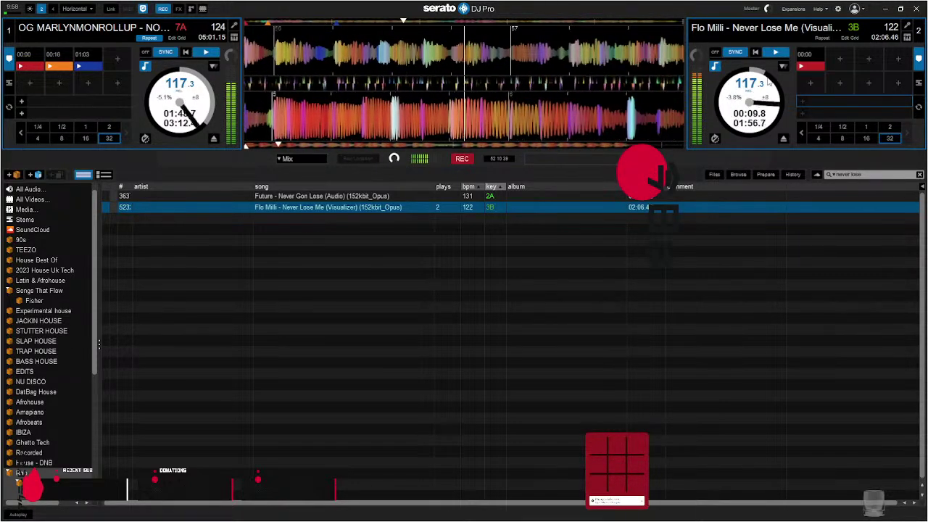
# - Retrigger Flo Milli - Never Lose Me repeatedly from its first cue point and put a 32-beat loop on the deck 1 track
pyautogui.press('6')
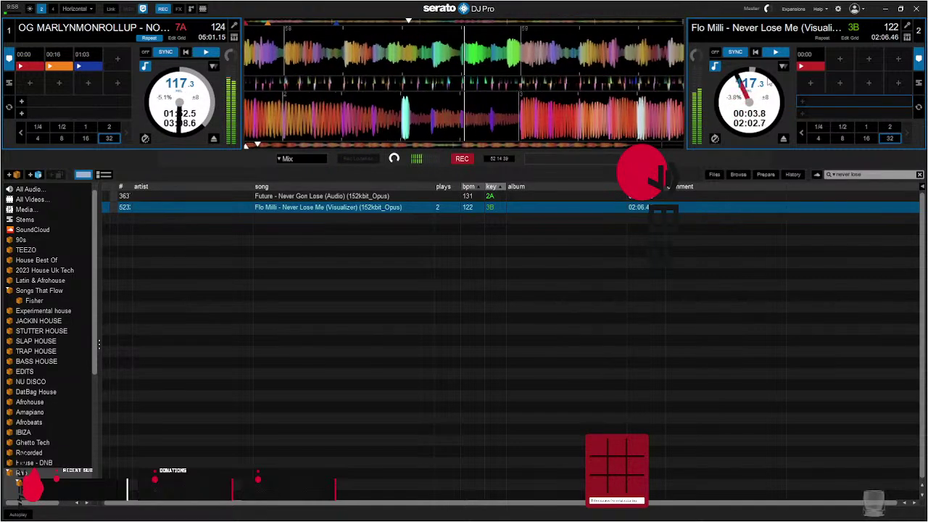
pyautogui.press('6')
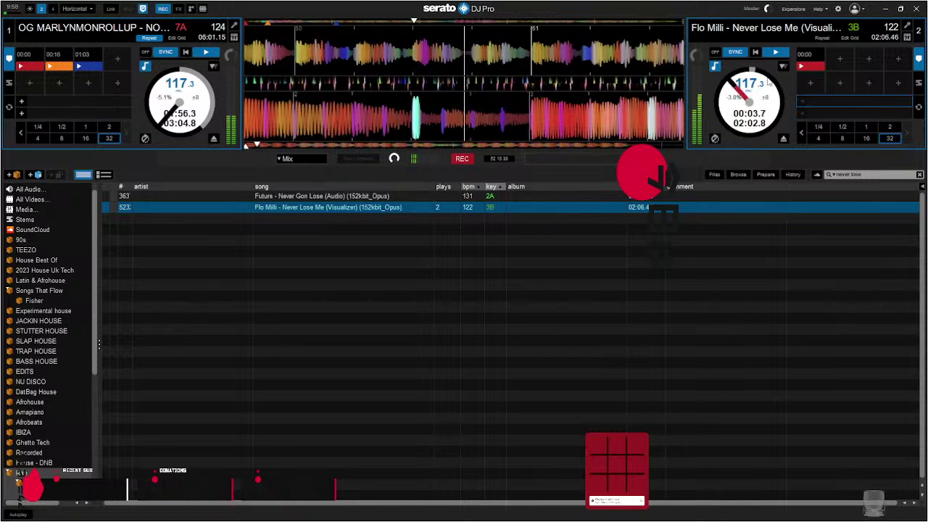
pyautogui.press('6')
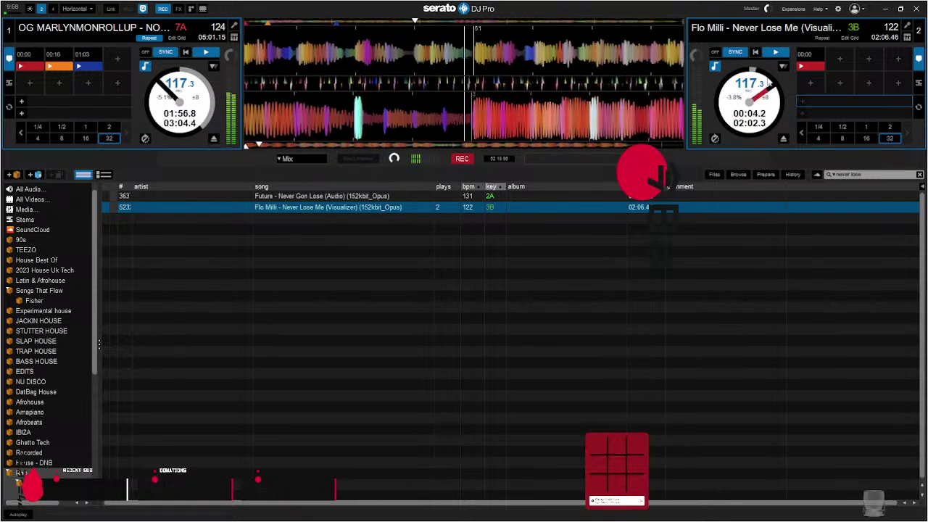
pyautogui.click(109, 139)
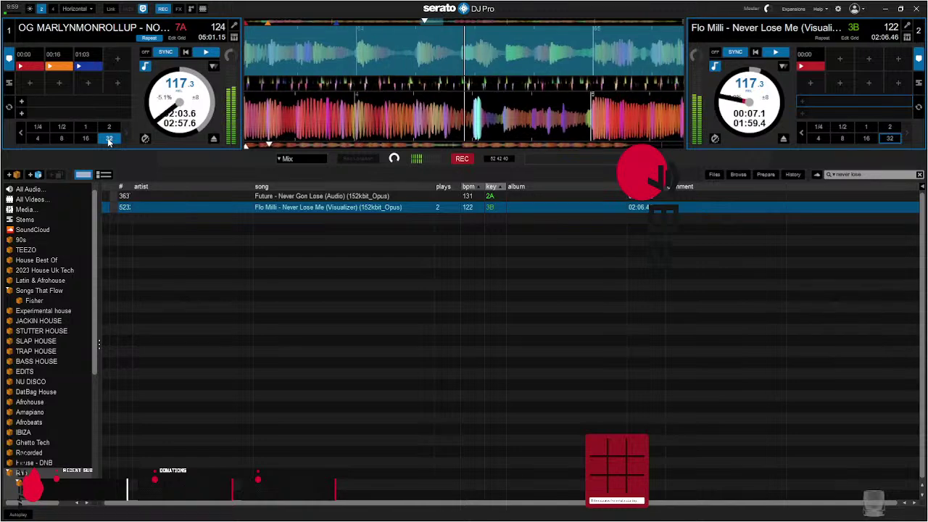
pyautogui.press('6')
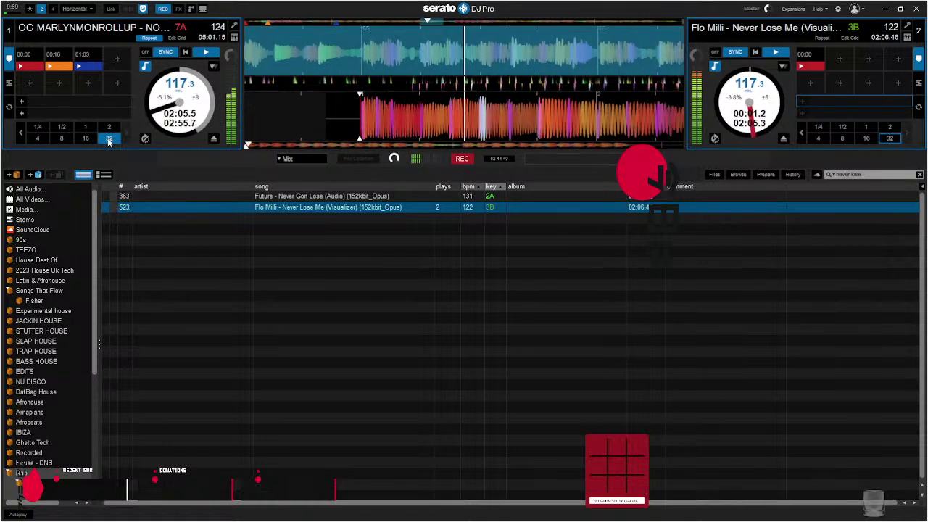